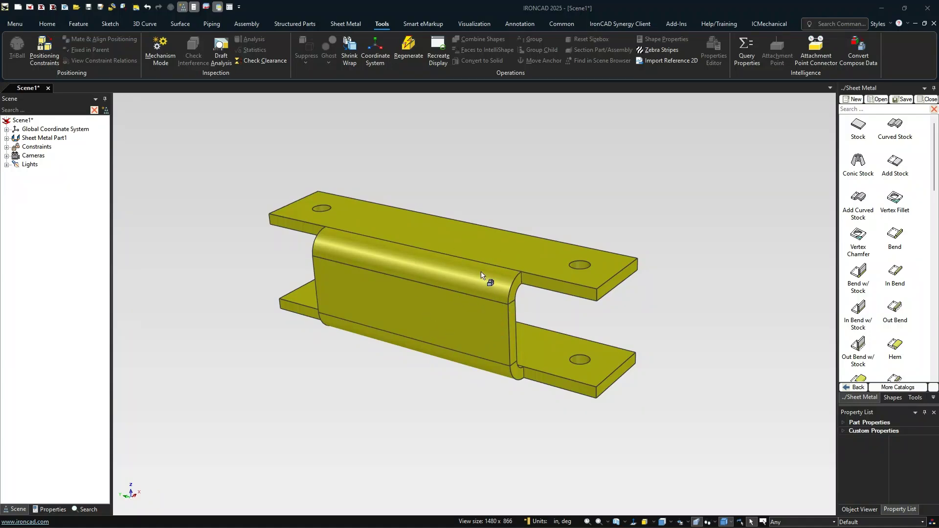
# Set the yellow bracket's pD1 parameter to 150 inches and apply the change.
pyautogui.click(480, 256)
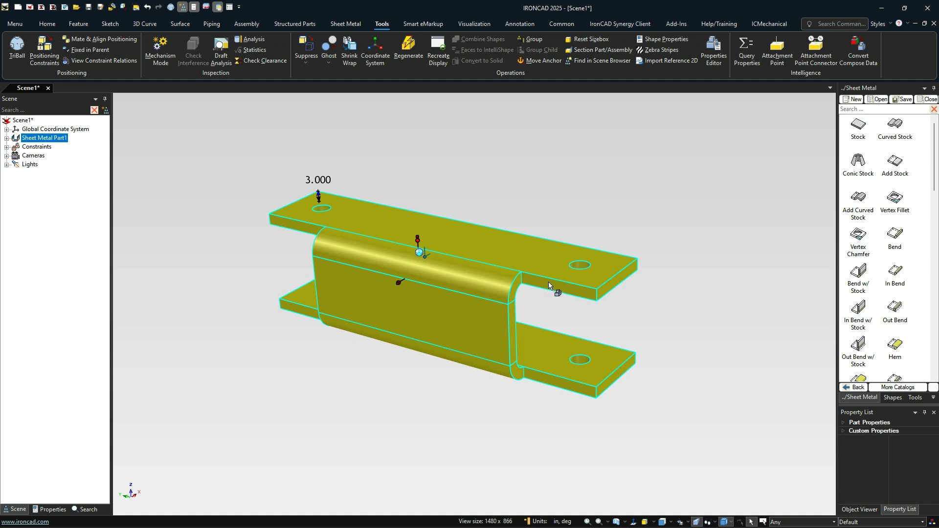
pyautogui.rightClick(495, 243)
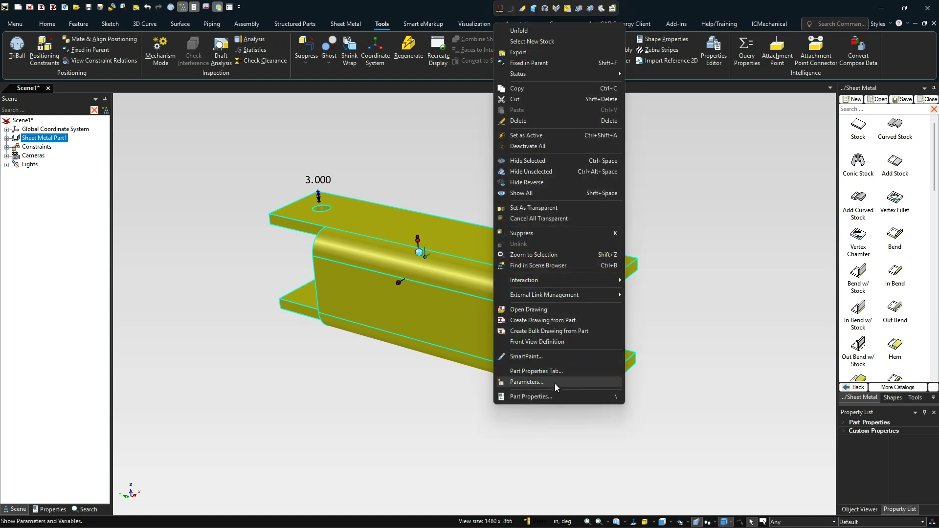
pyautogui.click(555, 384)
pyautogui.click(726, 142)
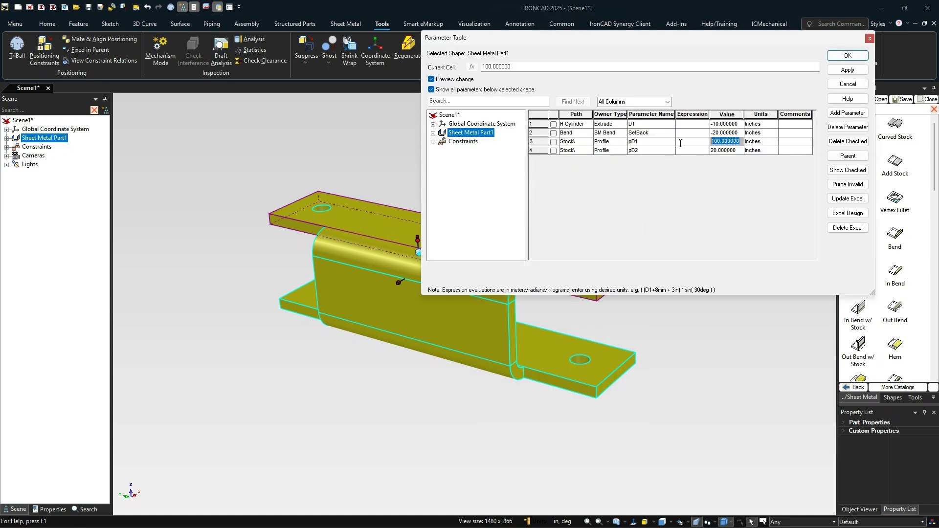
pyautogui.write('155')
pyautogui.write('0')
pyautogui.click(848, 69)
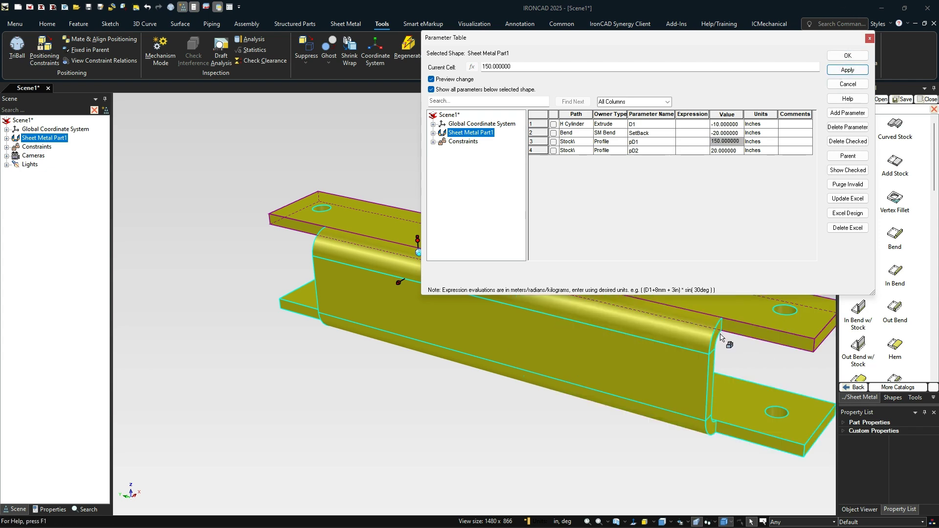
pyautogui.click(847, 55)
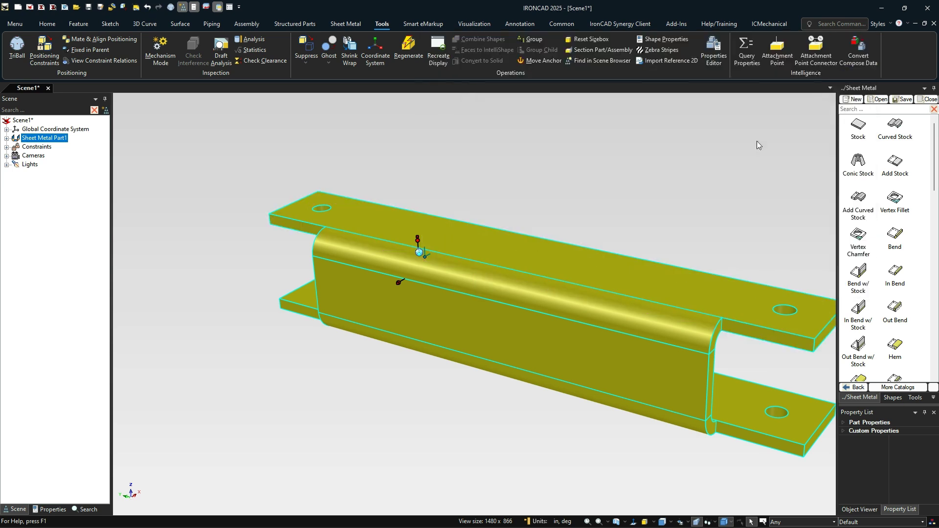
# Suppress the yellow bracket, Sheet Metal Part1.
pyautogui.scroll(-2, 609, 379)
pyautogui.scroll(2, 603, 361)
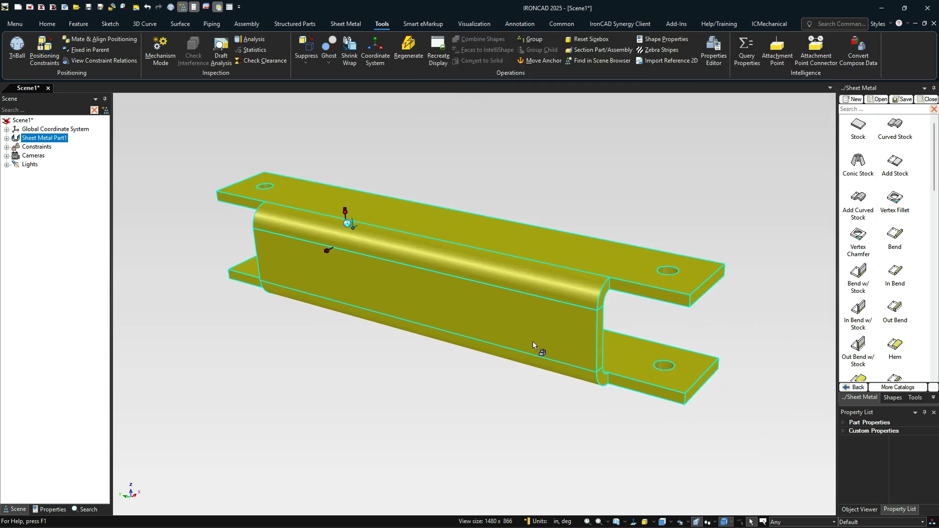
pyautogui.rightClick(445, 290)
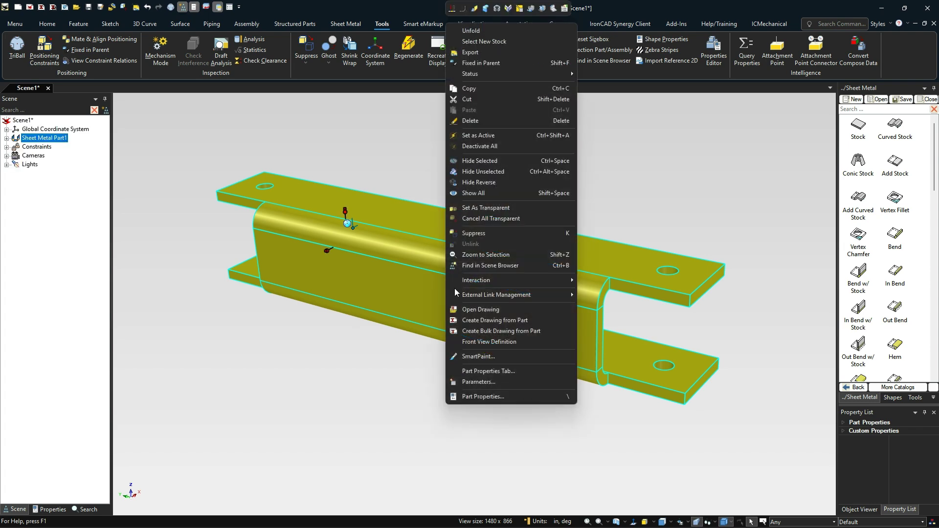
pyautogui.click(478, 234)
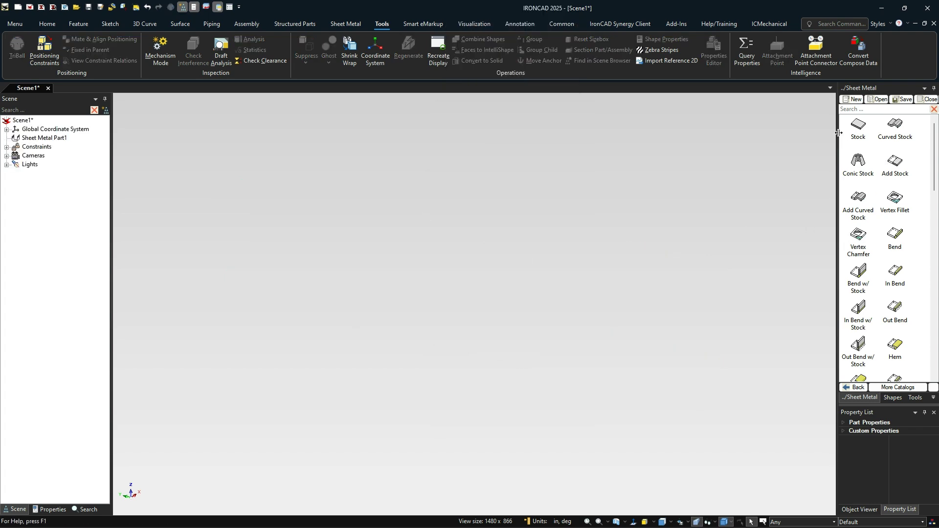
# Place a flat Stock shape in the empty scene using the CRS - 24GA sheet metal stock.
pyautogui.moveTo(858, 129); pyautogui.dragTo(470, 294)
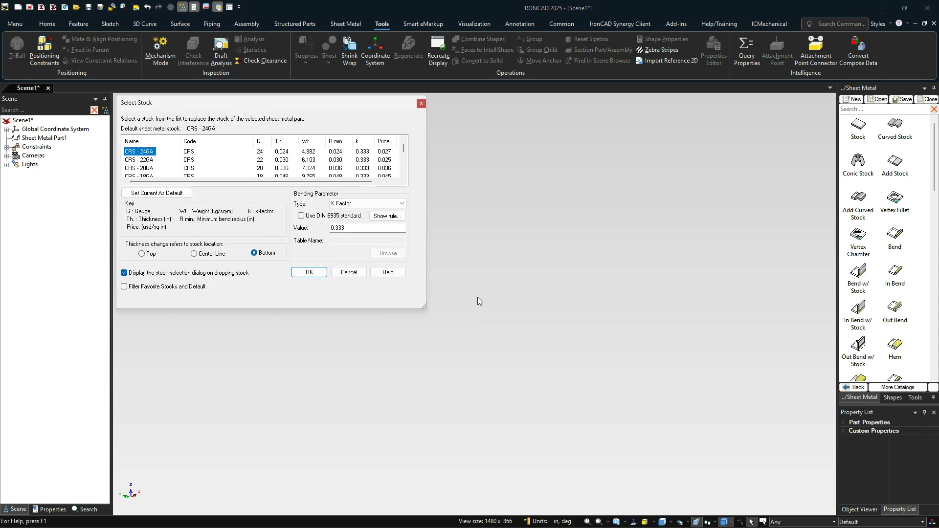
pyautogui.click(319, 273)
pyautogui.press('Return')
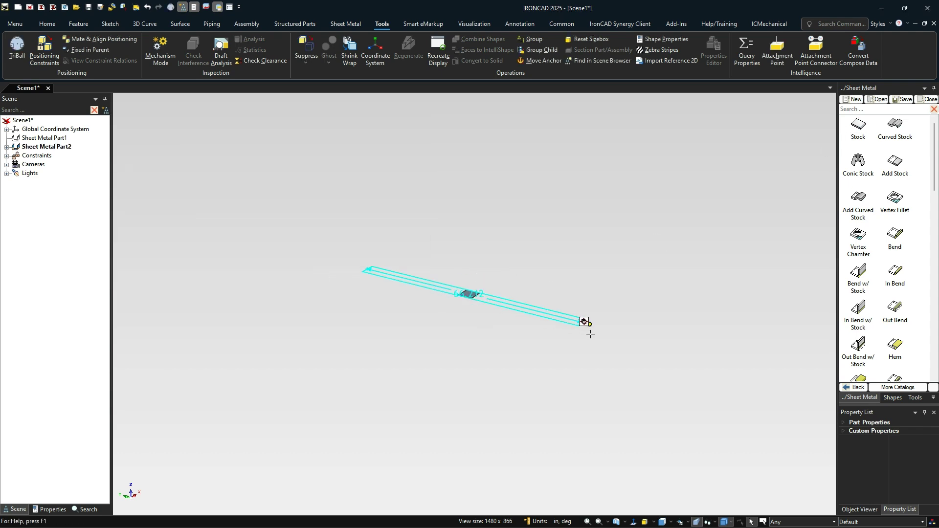
# Size the new flat stock to 100 inches long and 25 inches wide.
pyautogui.write('1')
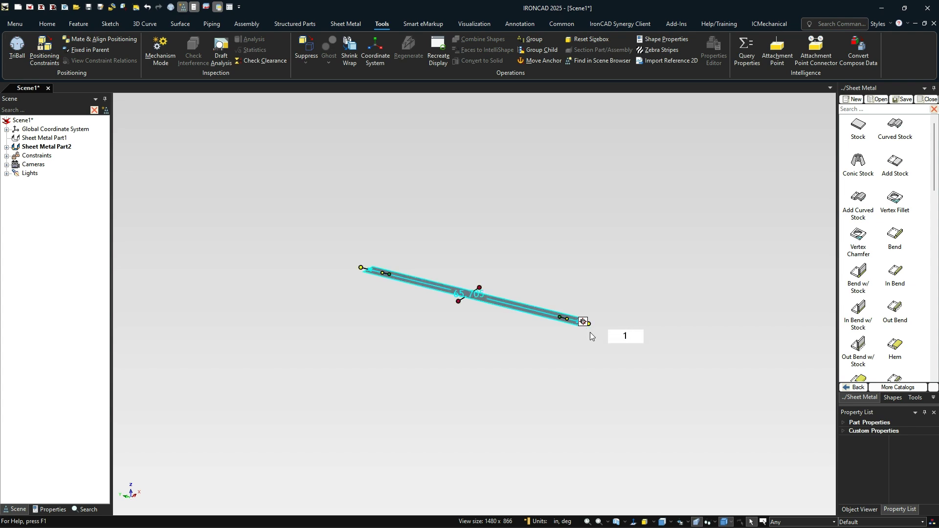
pyautogui.write('00')
pyautogui.press('Return')
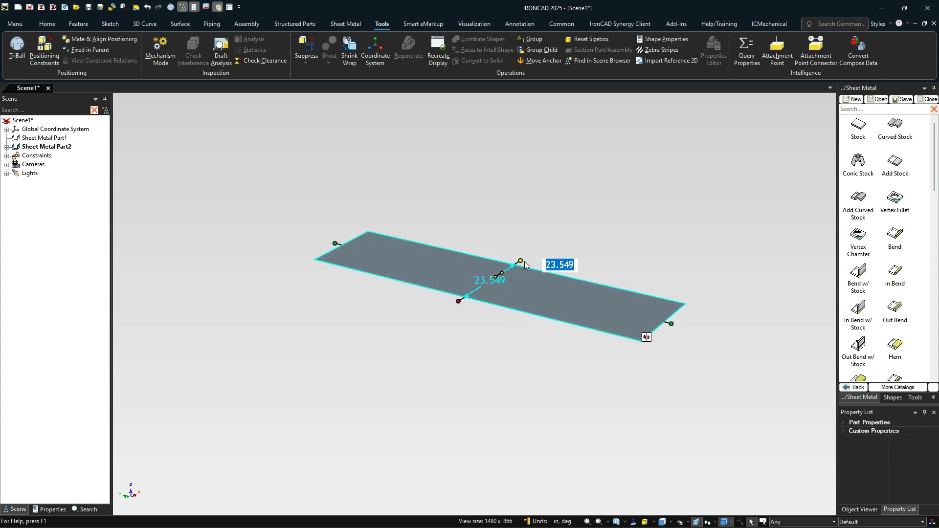
pyautogui.click(525, 265)
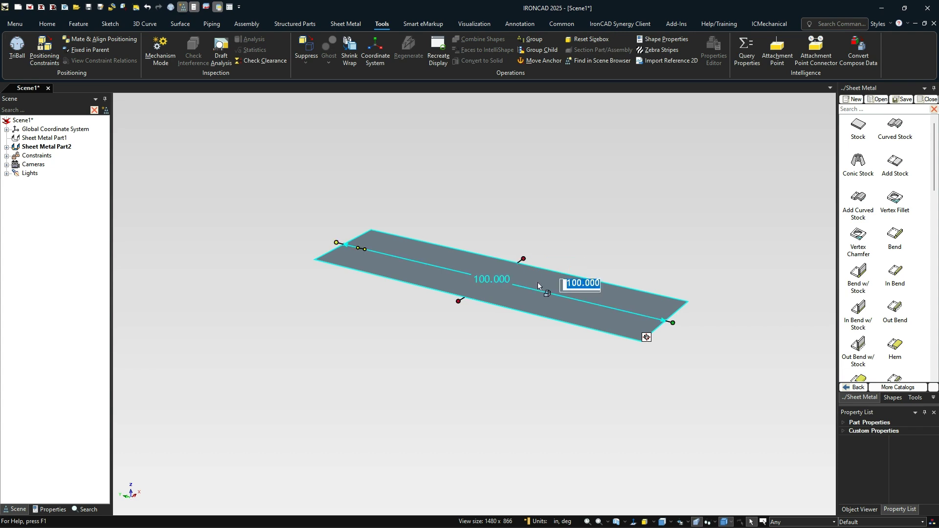
# Set the new part's sheet metal thickness to 3 and its minimum bend radius to 3 inches.
pyautogui.rightClick(534, 277)
pyautogui.click(569, 394)
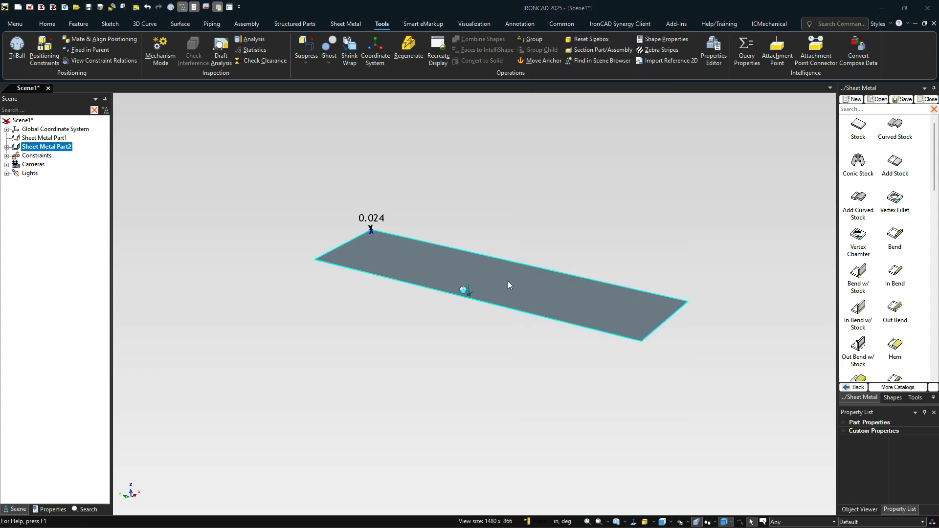
pyautogui.write('3')
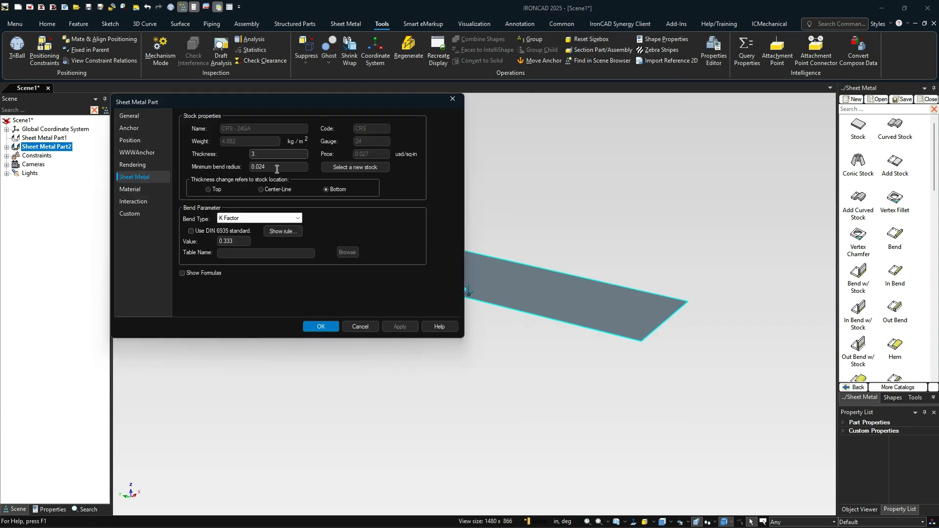
pyautogui.doubleClick(277, 169)
pyautogui.write('3')
pyautogui.click(317, 325)
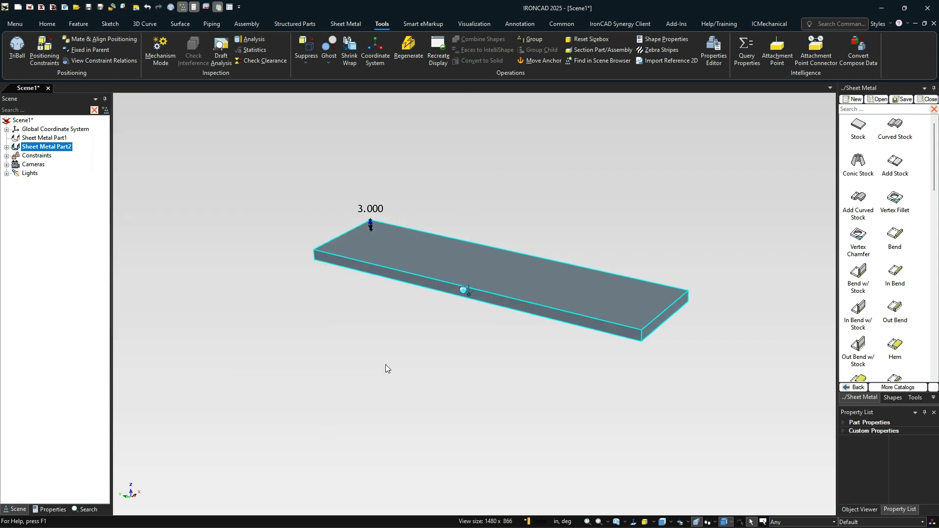
# Create a driving parameter named LenStock with the value 100 from the length handle at the stock's short end.
pyautogui.click(509, 342)
pyautogui.scroll(2, 530, 327)
pyautogui.click(477, 267)
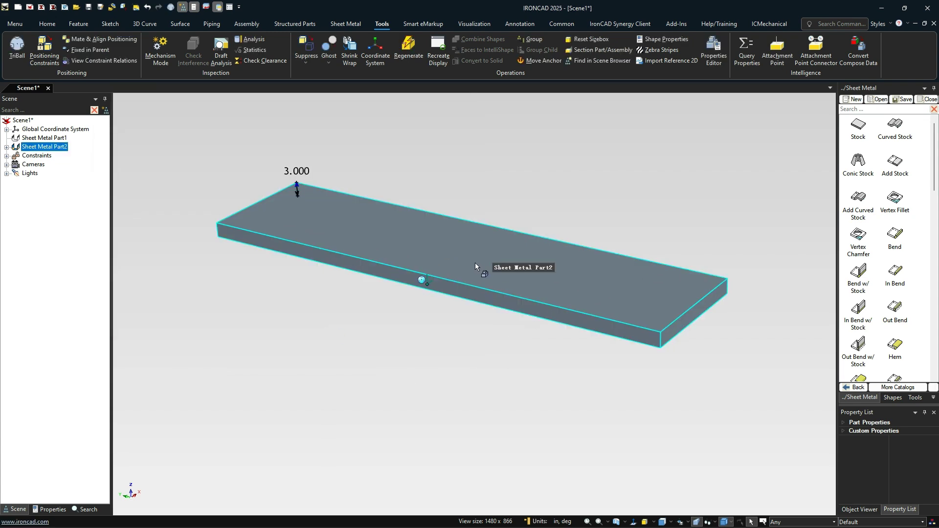
pyautogui.click(475, 265)
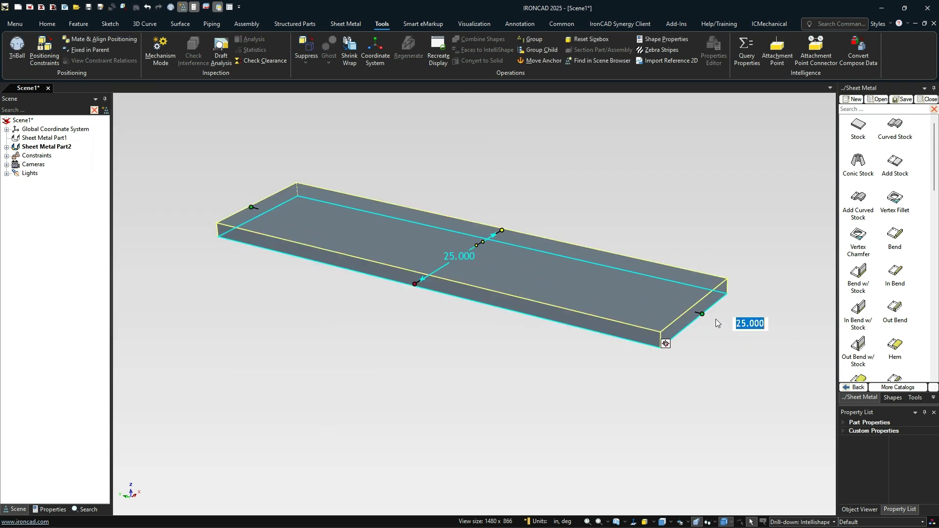
pyautogui.rightClick(703, 313)
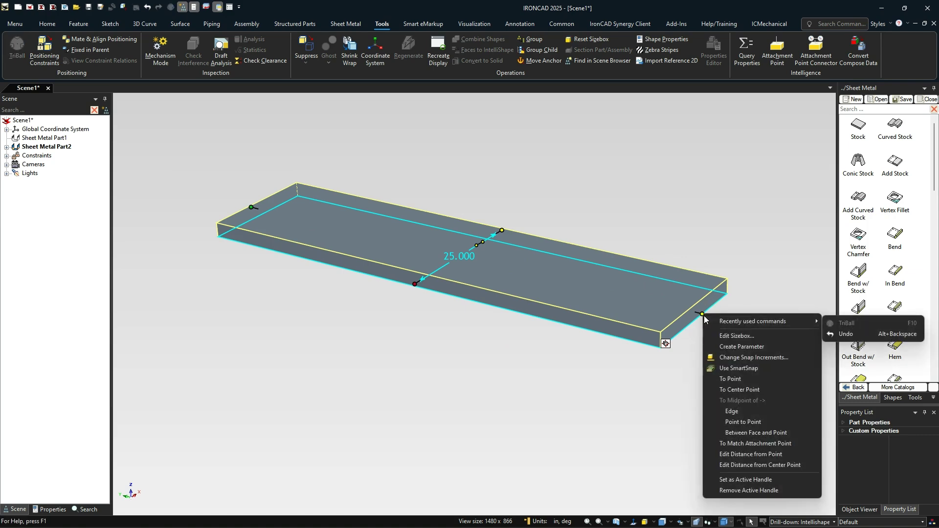
pyautogui.click(745, 347)
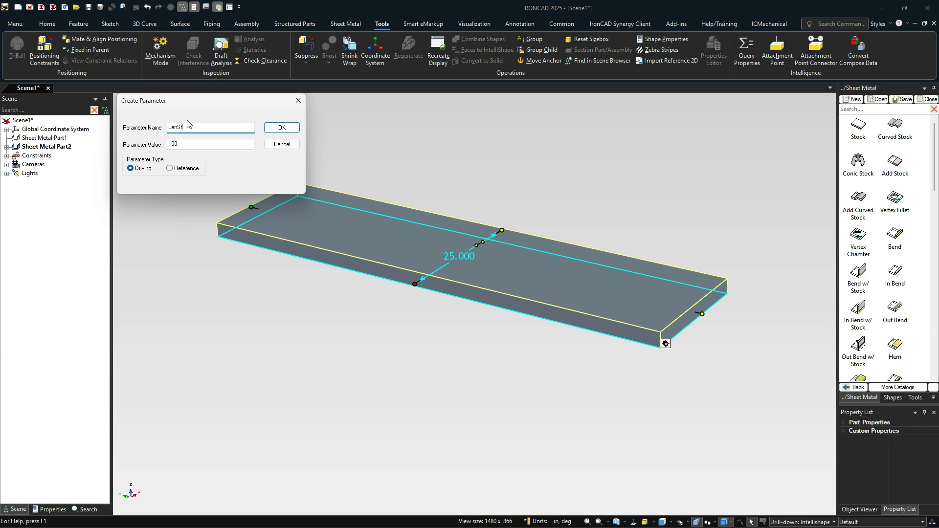
pyautogui.click(281, 127)
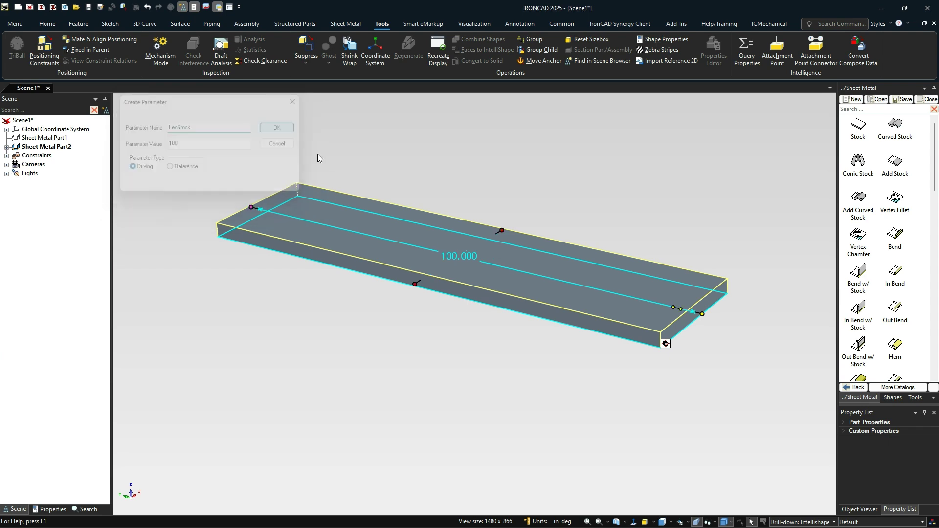
# Add a Bend from the sheet metal catalog along the stock's front long edge, folding downward.
pyautogui.click(519, 362)
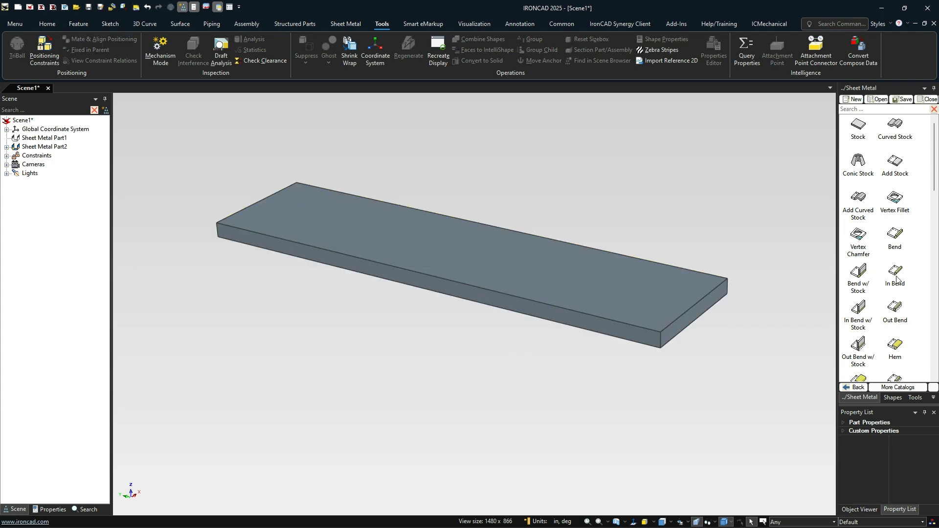
pyautogui.moveTo(897, 241); pyautogui.dragTo(429, 421)
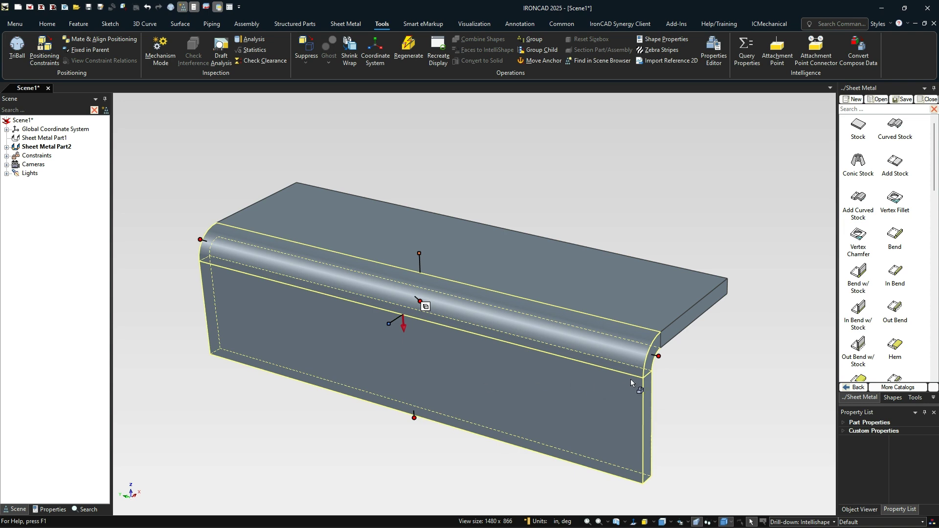
pyautogui.click(696, 359)
# Test the bend's response by setting the stock's LenStock parameter to 150 inches and applying it.
pyautogui.click(635, 300)
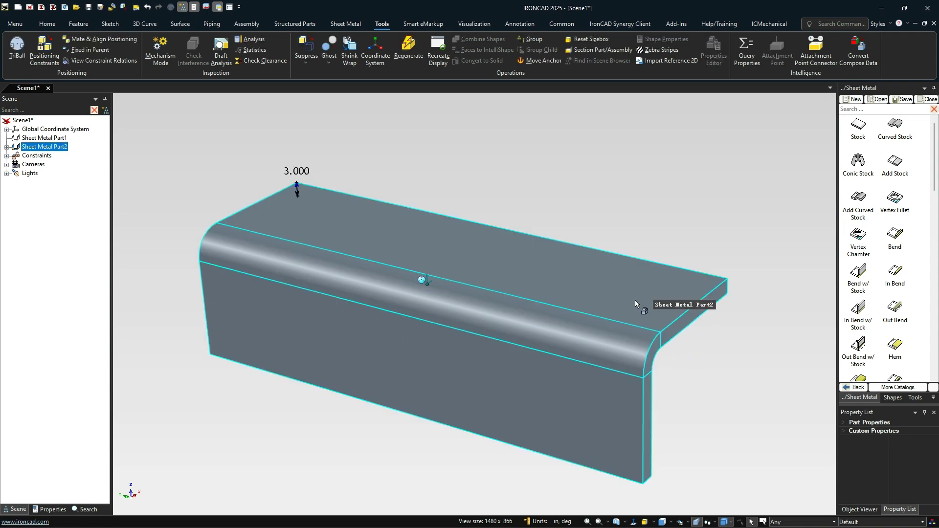
pyautogui.click(633, 299)
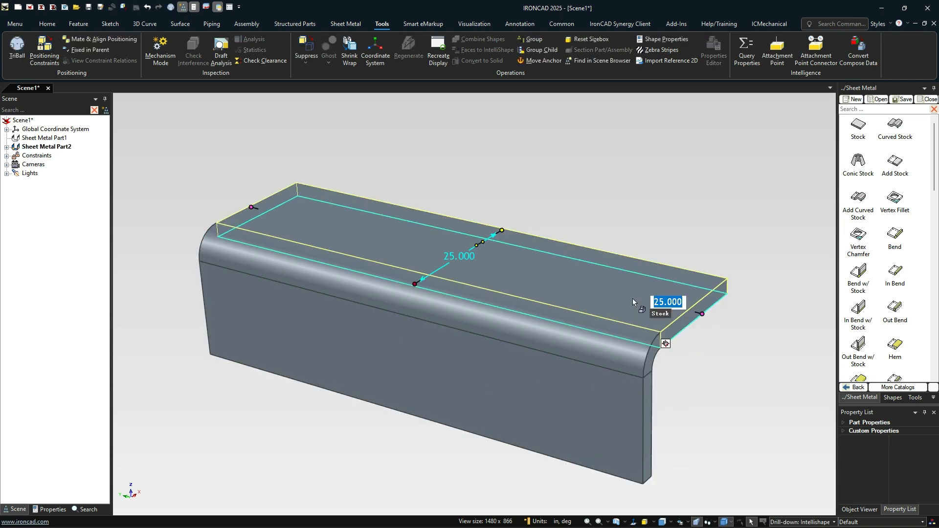
pyautogui.rightClick(633, 299)
pyautogui.click(682, 443)
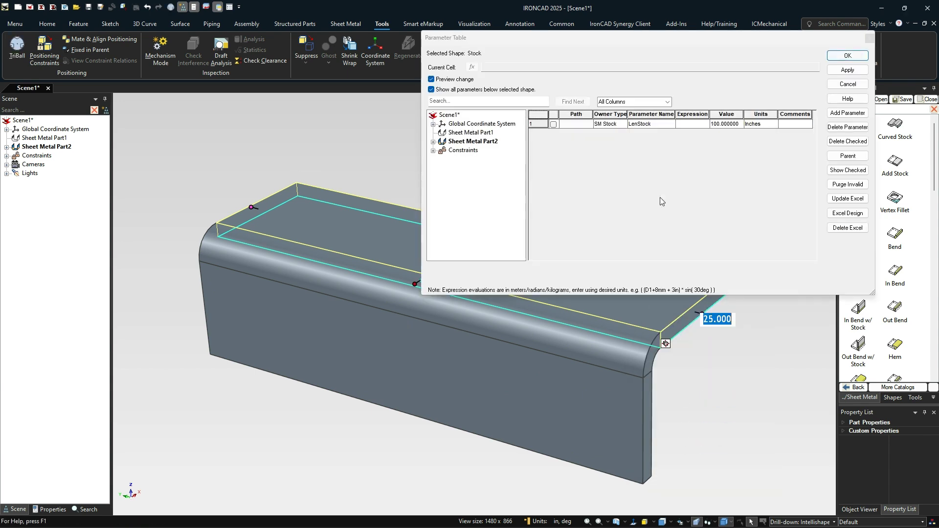
pyautogui.doubleClick(734, 126)
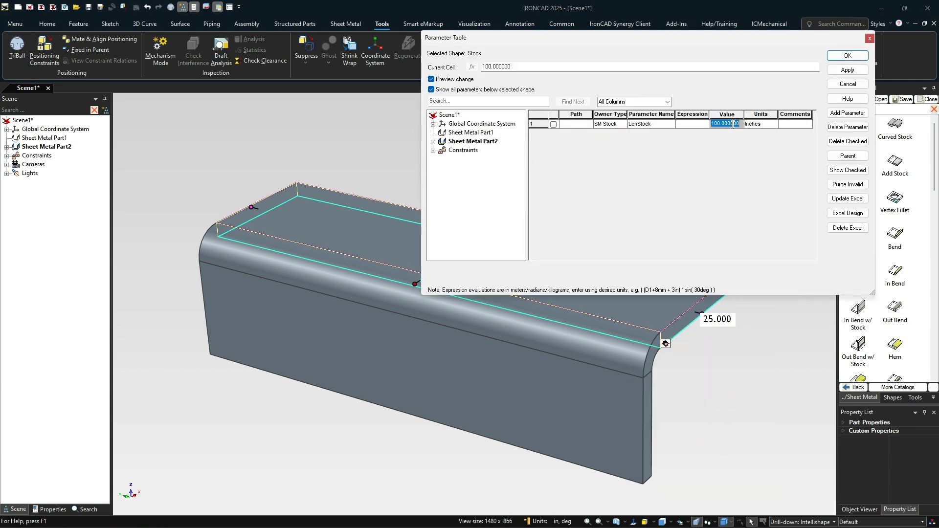
pyautogui.write('150')
pyautogui.click(848, 70)
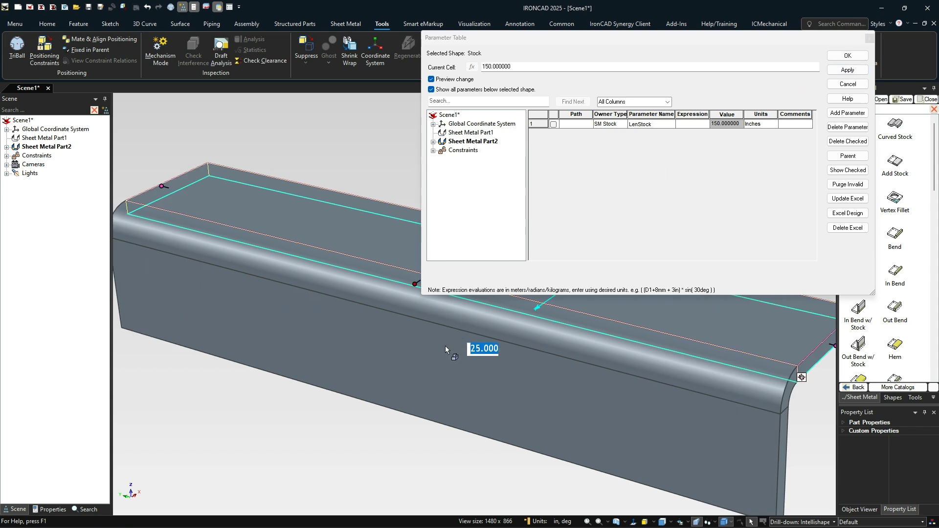
# Set the LenStock parameter back to 100 inches and accept the parameter changes.
pyautogui.doubleClick(734, 124)
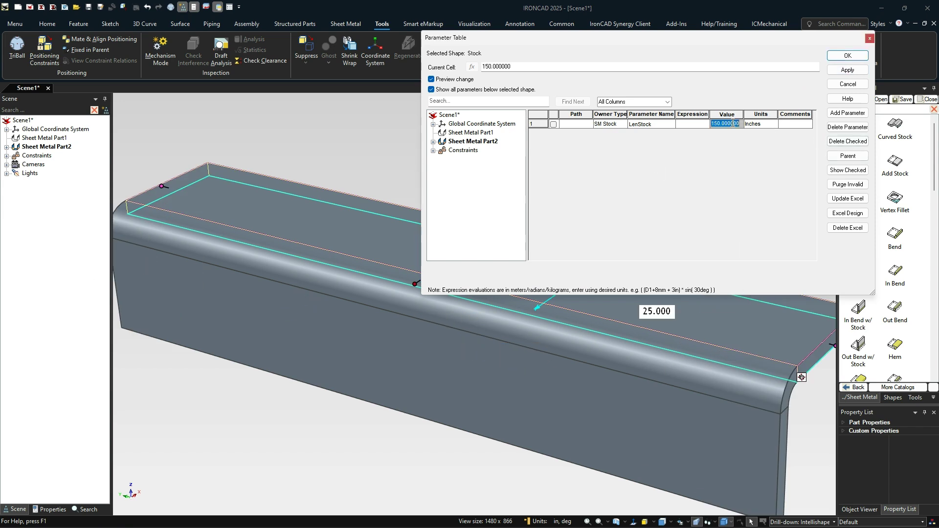
pyautogui.write('100')
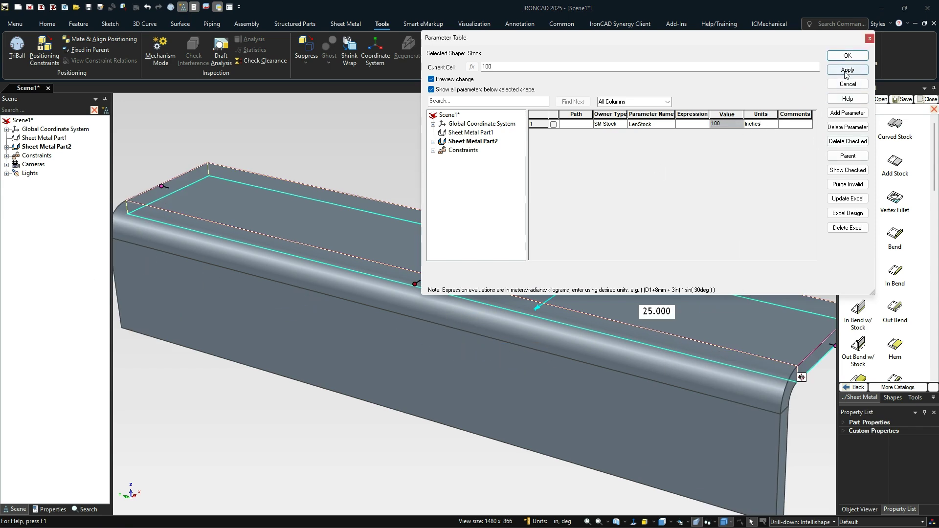
pyautogui.click(846, 70)
pyautogui.click(848, 55)
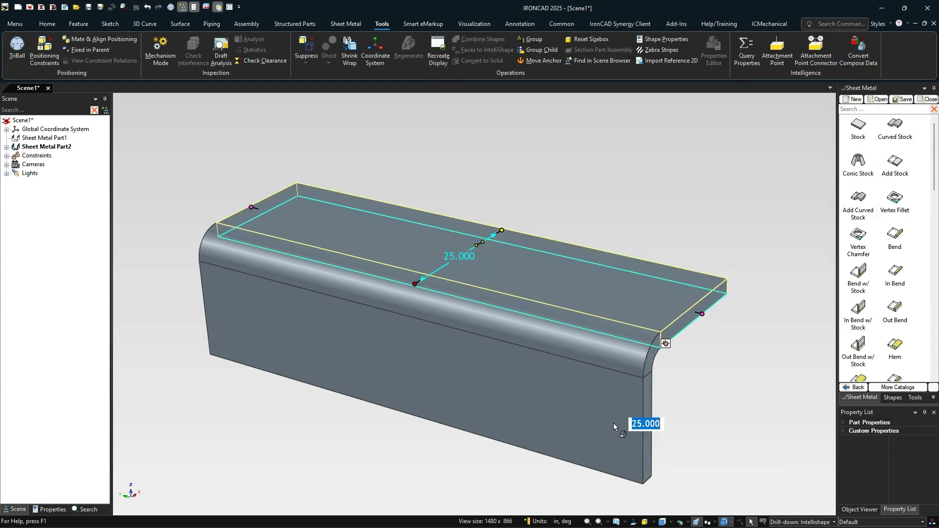
# Check the Associate To Attached Edge End setting on the bend's length handle at the near end.
pyautogui.click(490, 324)
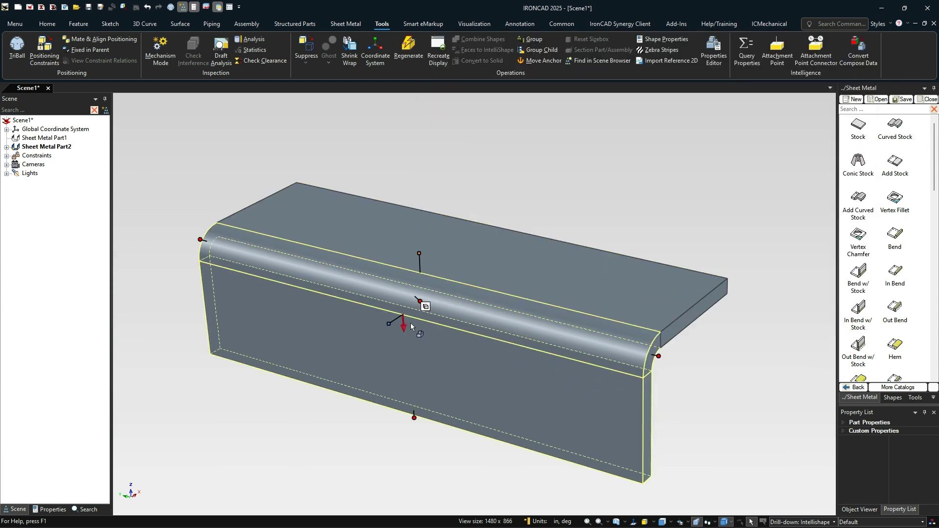
pyautogui.moveTo(660, 358)
pyautogui.rightClick(656, 357)
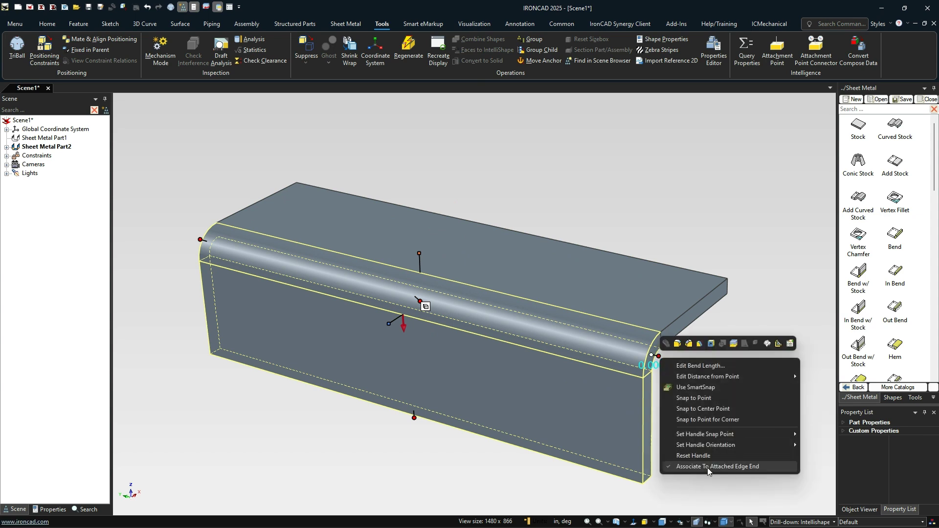
pyautogui.click(689, 500)
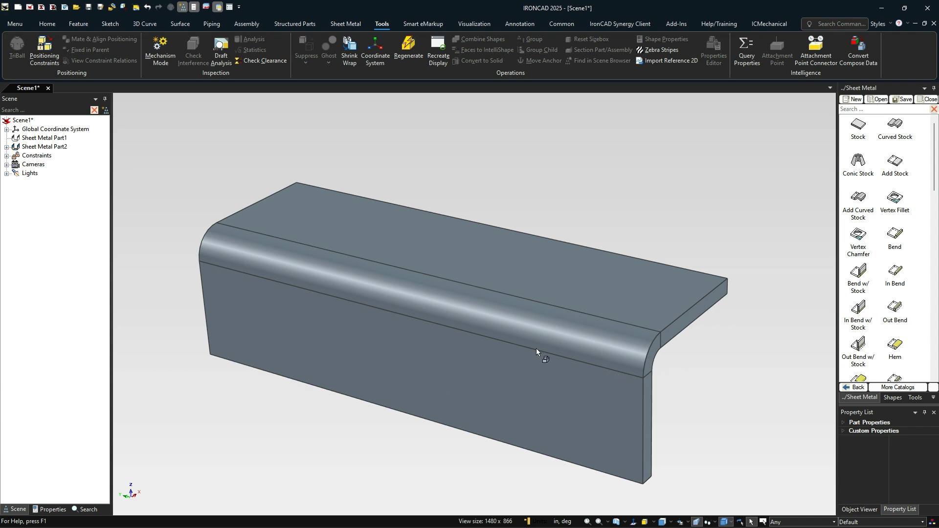
# Set both the Above Width and Below Width offsets from the associated point to -10 in the bend's properties.
pyautogui.scroll(-3, 430, 326)
pyautogui.click(429, 328)
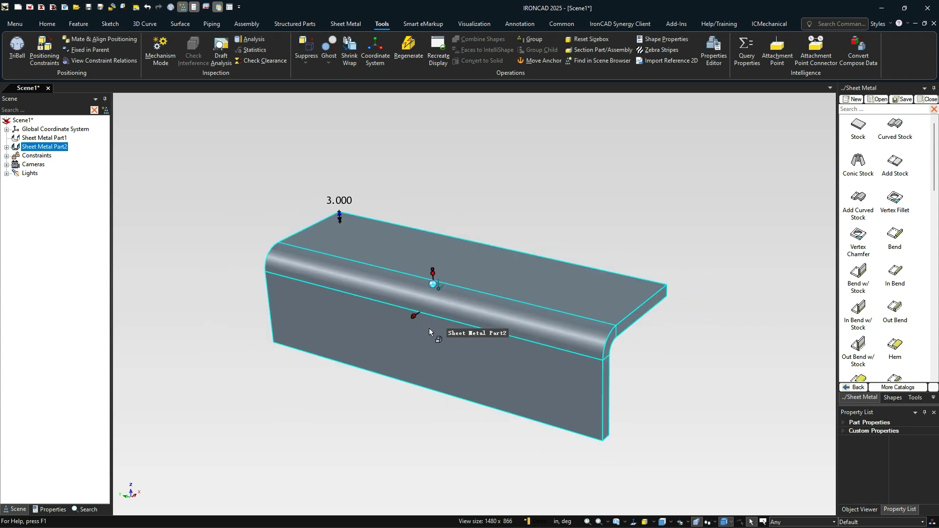
pyautogui.click(424, 304)
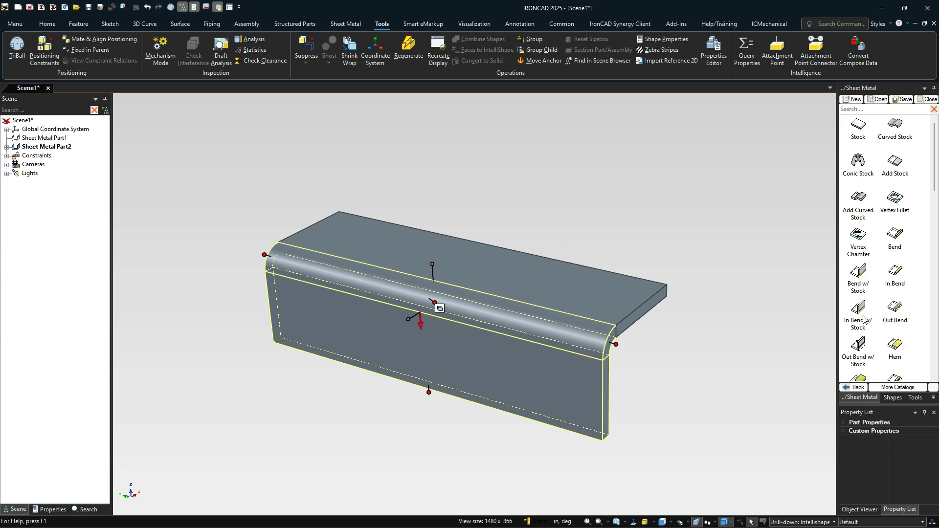
pyautogui.rightClick(376, 288)
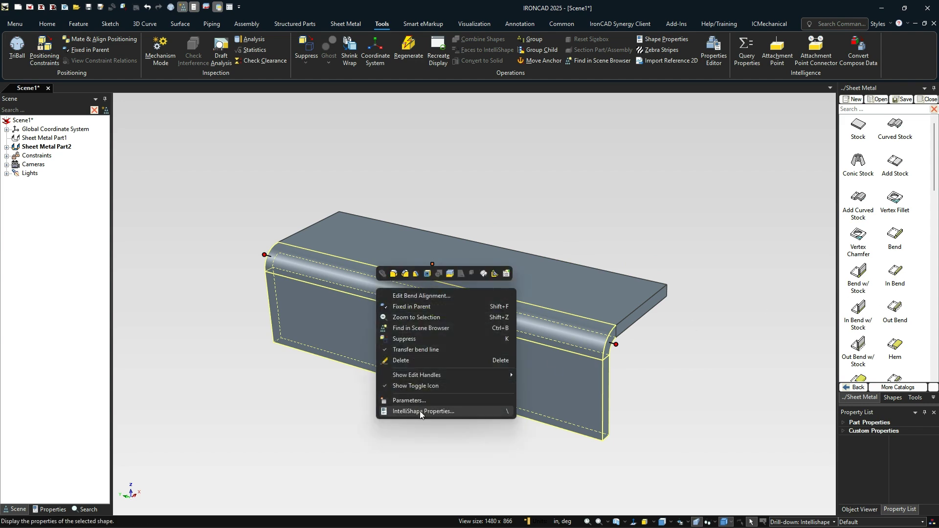
pyautogui.click(420, 411)
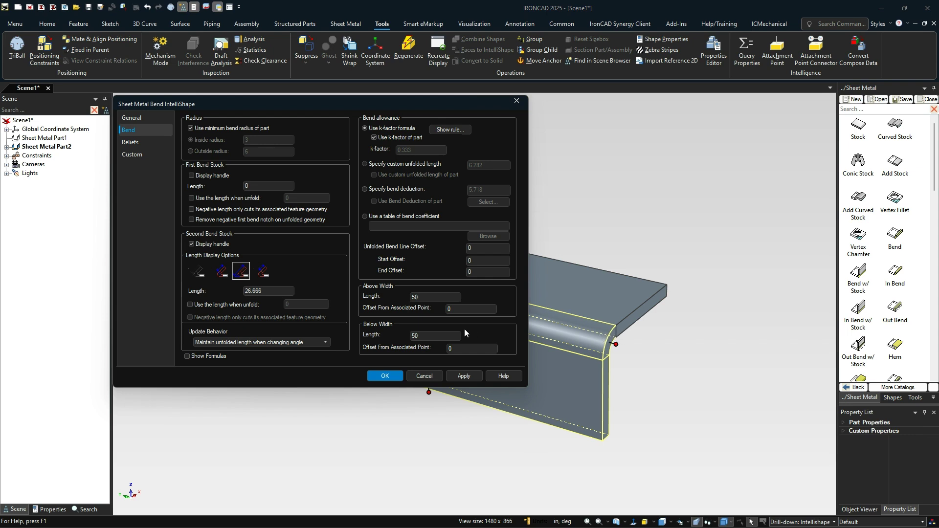
pyautogui.moveTo(458, 312); pyautogui.dragTo(418, 311)
pyautogui.write('-10')
pyautogui.moveTo(460, 350); pyautogui.dragTo(431, 348)
pyautogui.click(394, 375)
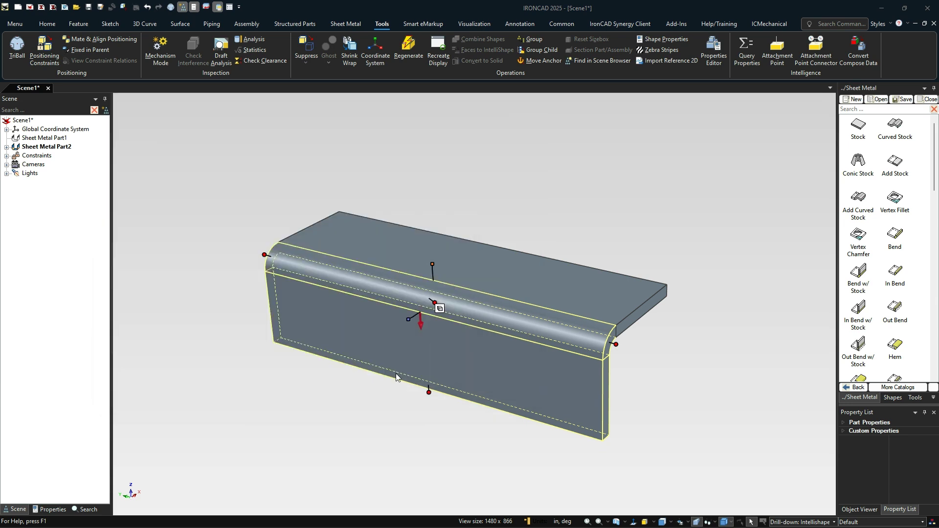
# Test the offset bend's response by setting the part's LenStock parameter to 150 inches and applying it.
pyautogui.click(586, 321)
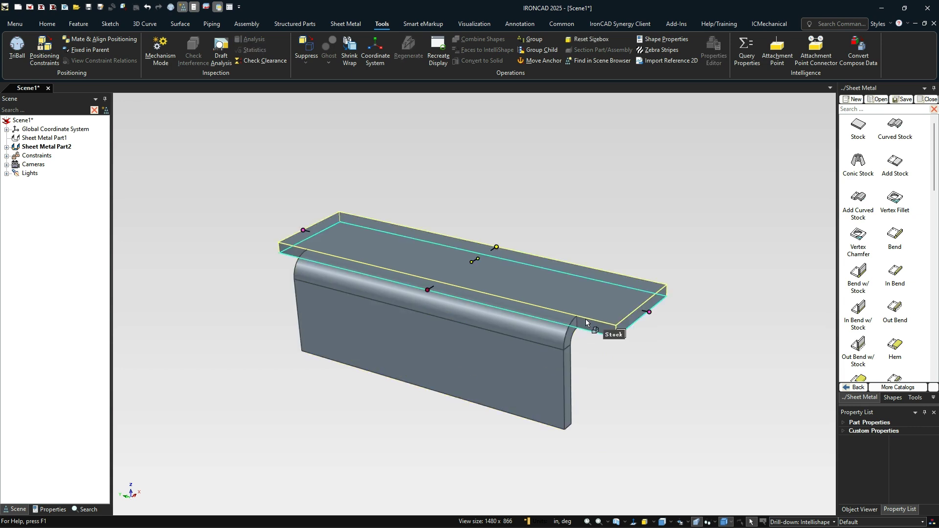
pyautogui.click(573, 292)
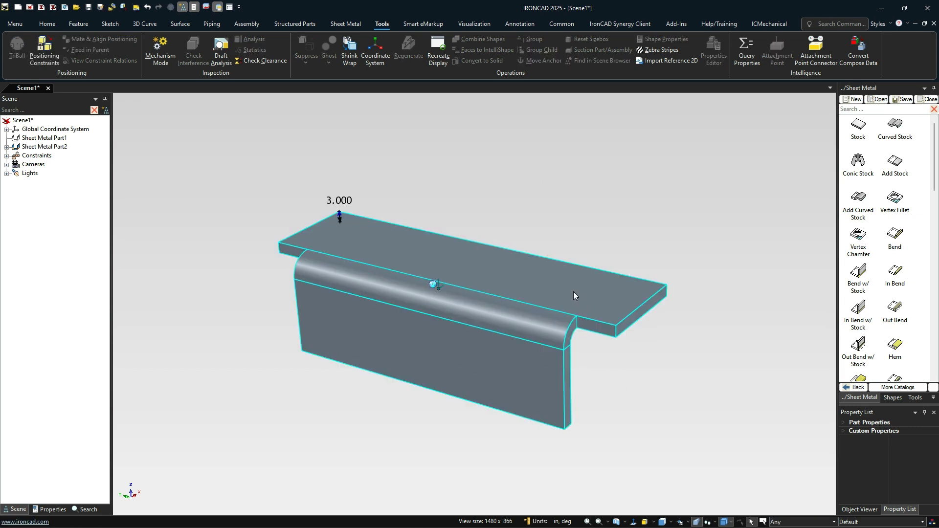
pyautogui.rightClick(573, 292)
pyautogui.click(621, 383)
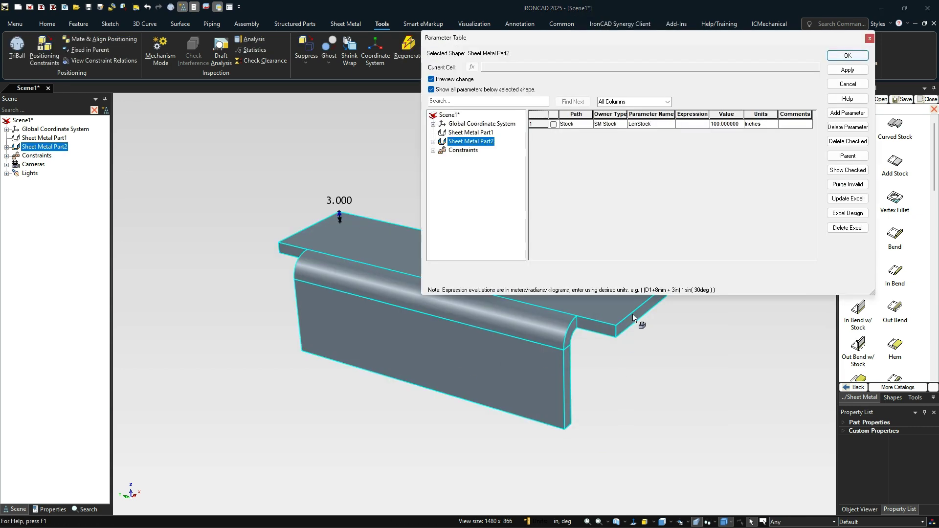
pyautogui.click(725, 124)
pyautogui.click(725, 124)
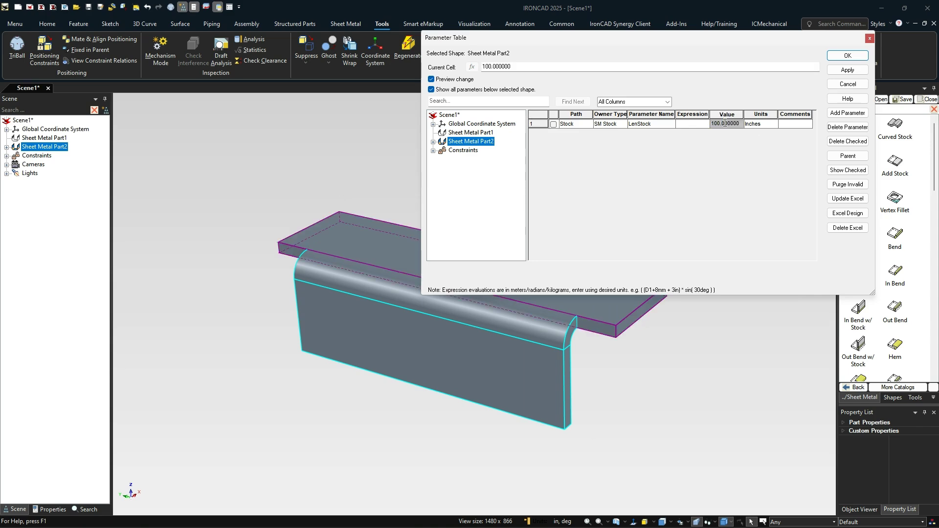
pyautogui.doubleClick(738, 123)
pyautogui.write('150')
pyautogui.click(848, 69)
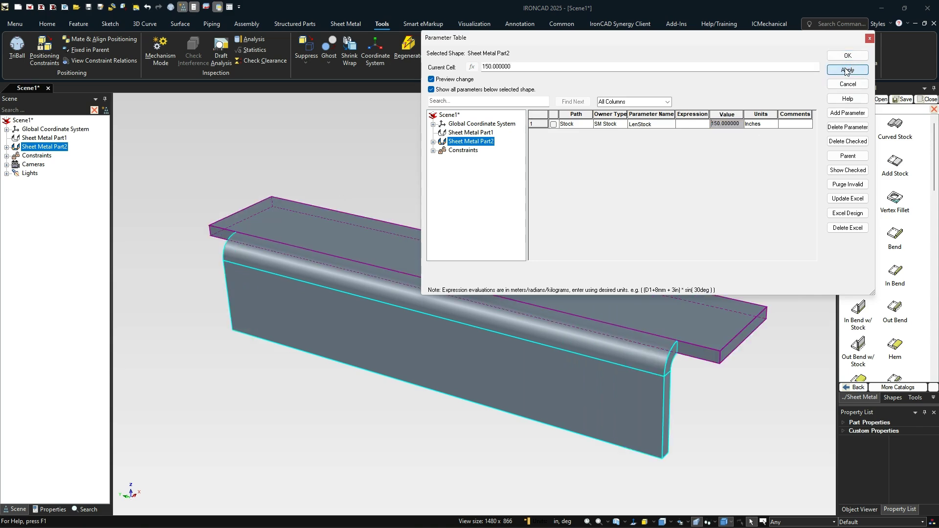
# Return the LenStock parameter to 100 inches, apply it, and accept the parameter table.
pyautogui.doubleClick(733, 124)
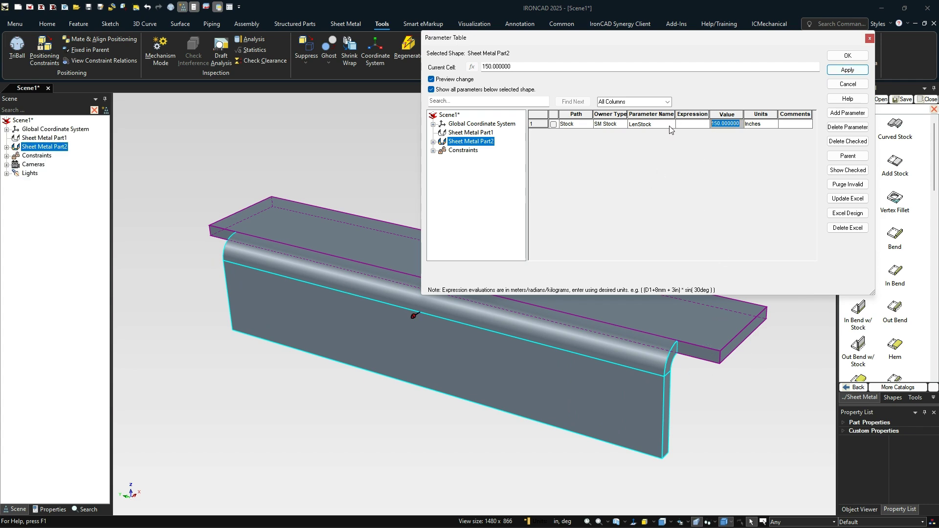
pyautogui.write('100')
pyautogui.click(848, 70)
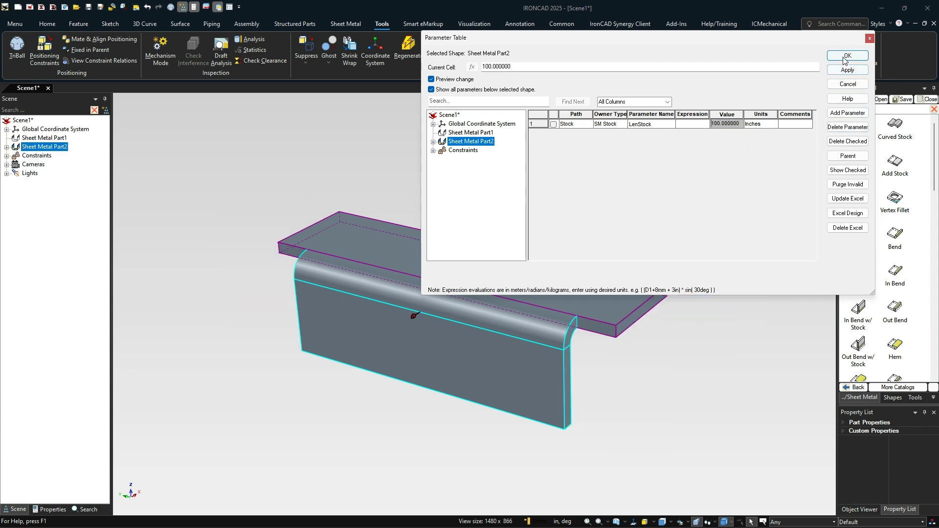
pyautogui.click(847, 56)
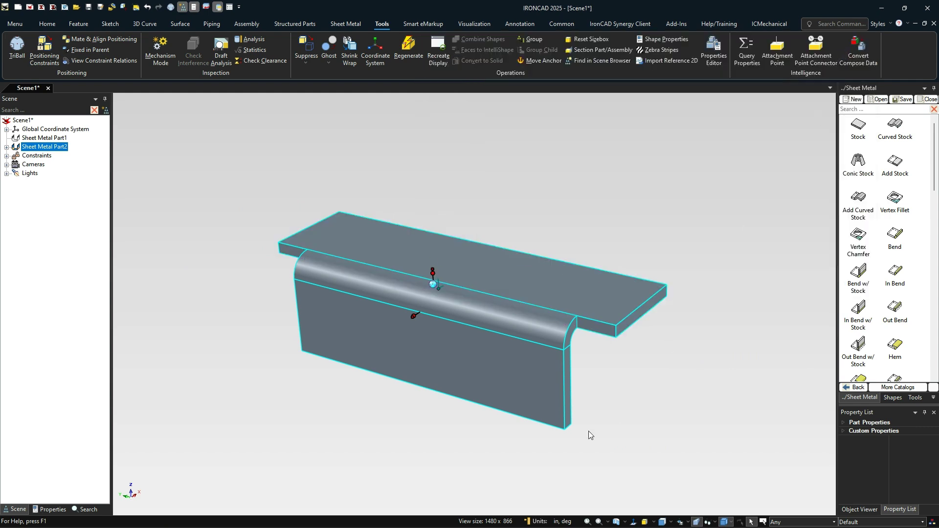
# Add a user-defined length parameter named Setback with a value of -20 to the bend.
pyautogui.click(454, 307)
pyautogui.rightClick(482, 313)
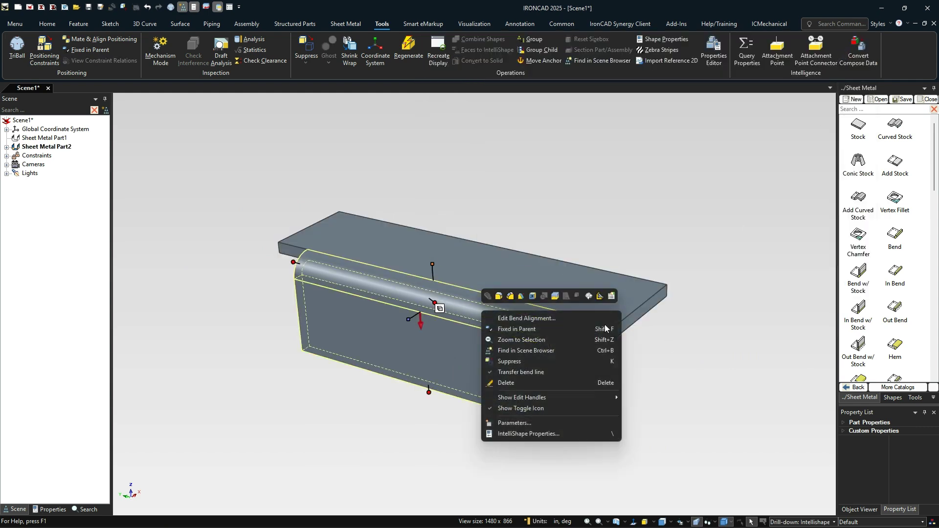
pyautogui.click(535, 423)
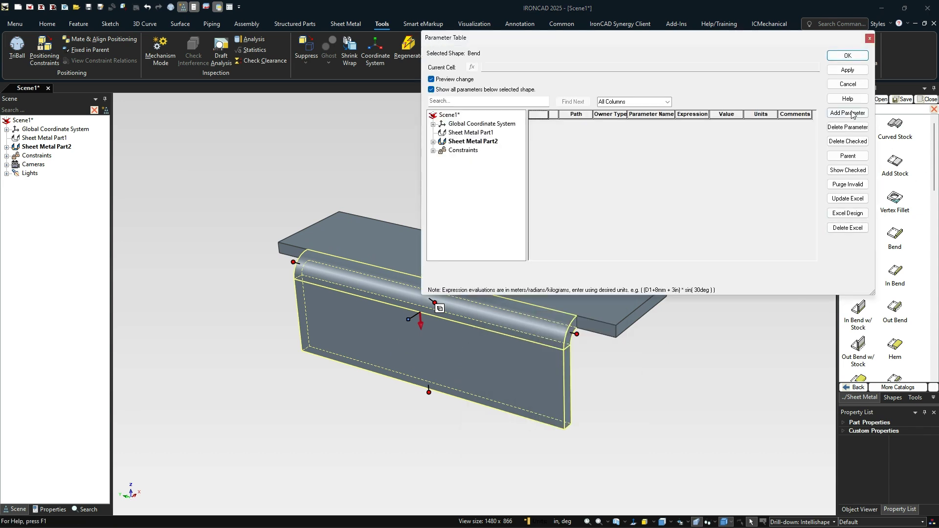
pyautogui.click(851, 114)
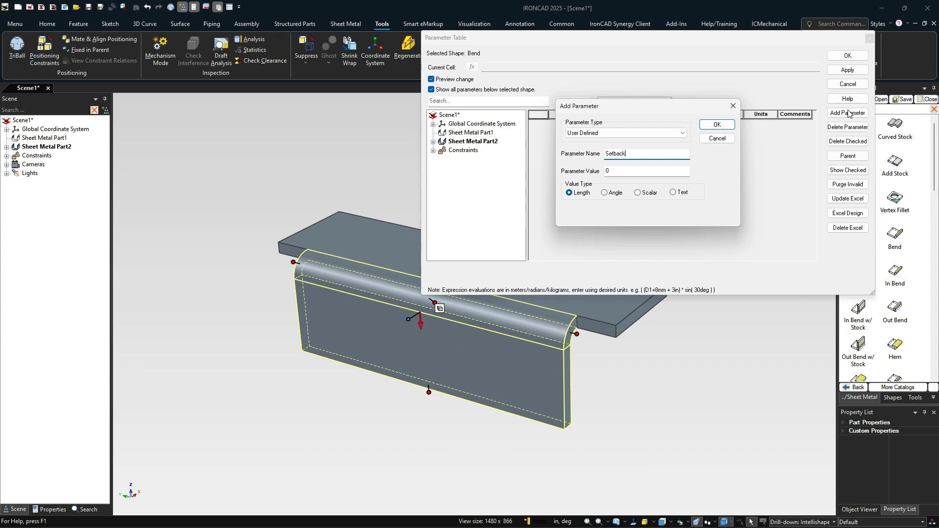
pyautogui.click(651, 169)
pyautogui.click(716, 126)
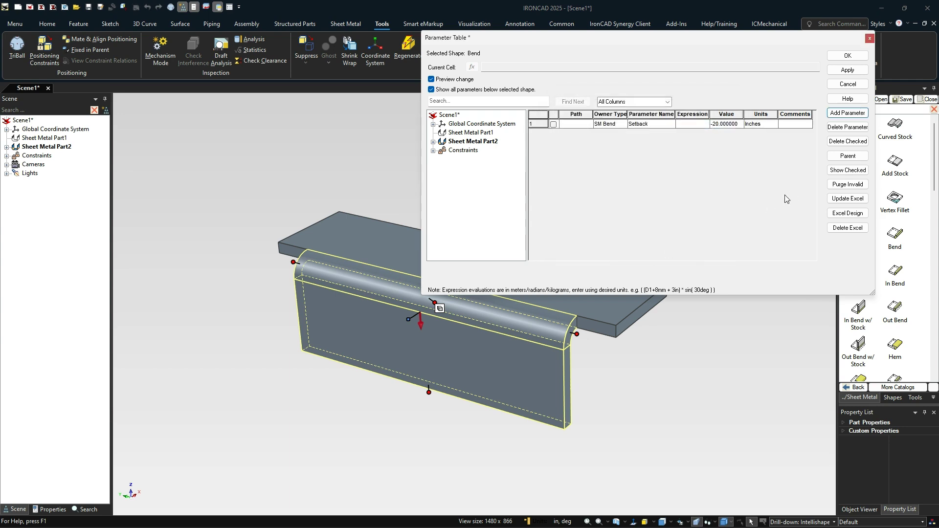
# Show formulas in the bend's properties and drive both the Above Width and Below Width associated-point offsets with Setback.
pyautogui.rightClick(487, 339)
pyautogui.click(527, 461)
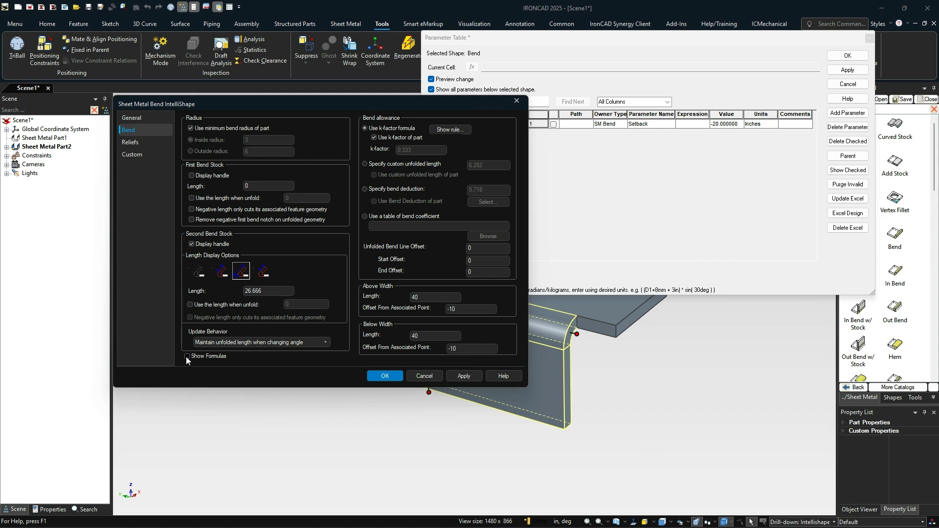
pyautogui.moveTo(469, 313); pyautogui.dragTo(418, 311)
pyautogui.write('SetBack')
pyautogui.moveTo(469, 310); pyautogui.dragTo(419, 307)
pyautogui.moveTo(492, 348); pyautogui.dragTo(420, 345)
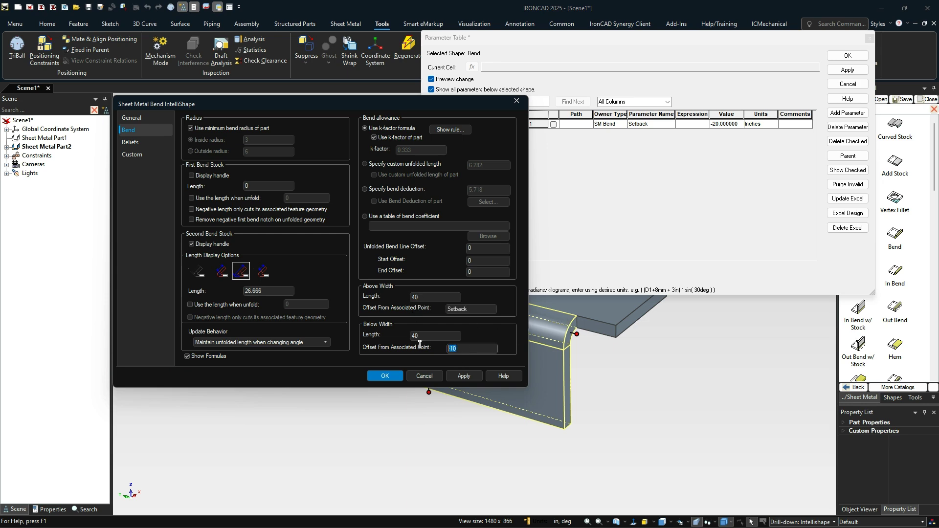
pyautogui.click(396, 376)
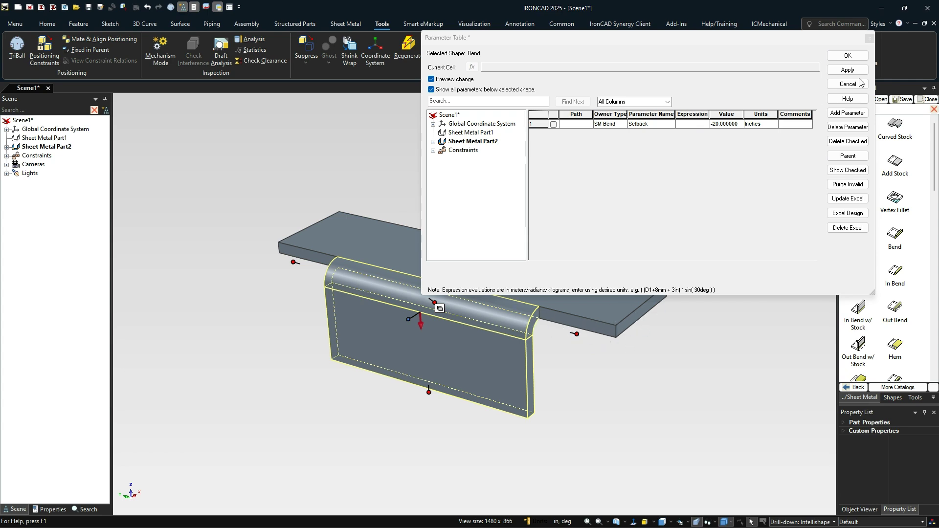
pyautogui.click(870, 37)
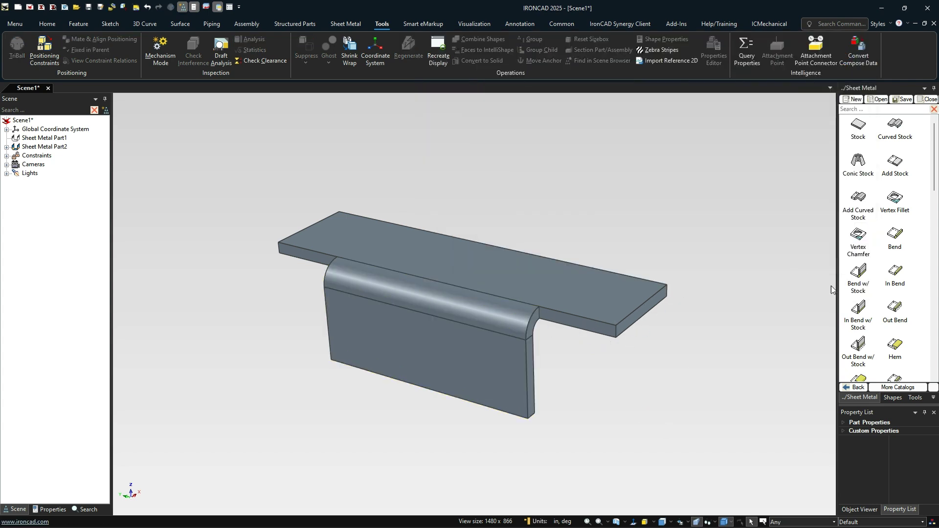
# Add a Bend w/ Stock along the flange's lower edge, flip it inward beneath the upper stock, and delete its attached stock.
pyautogui.moveTo(854, 281); pyautogui.dragTo(438, 394)
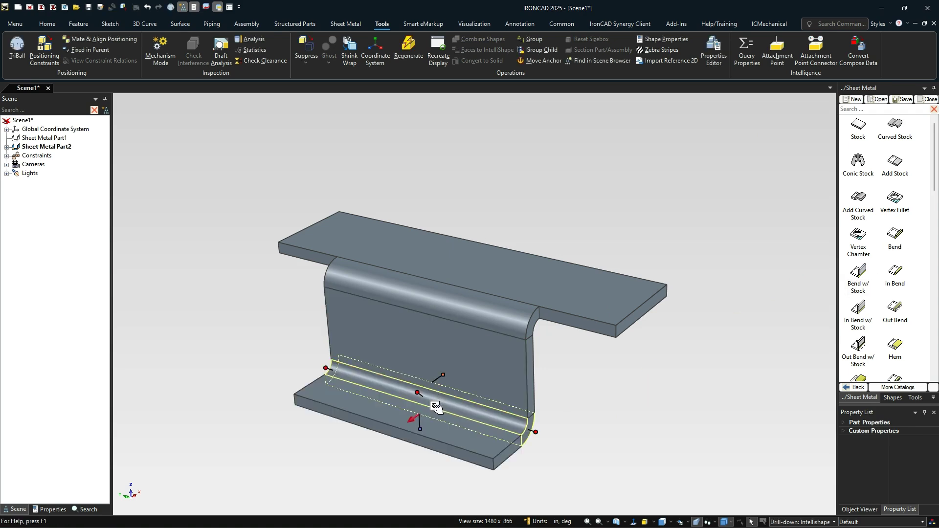
pyautogui.click(413, 421)
pyautogui.click(555, 405)
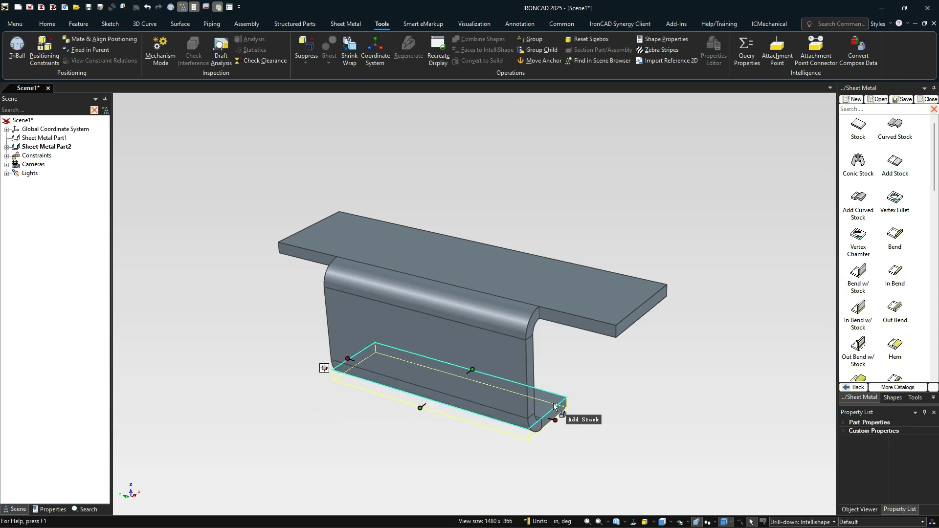
pyautogui.press('Delete')
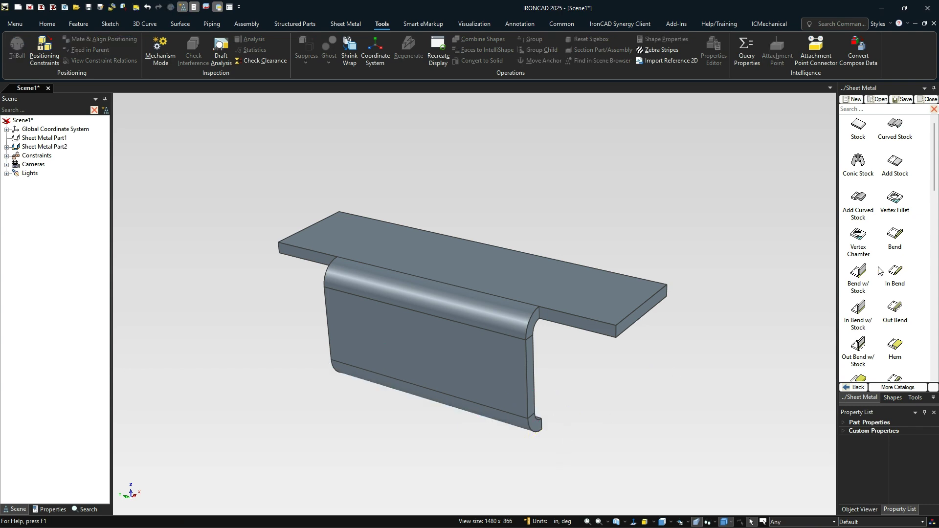
# Attach an Add Stock shape to the free edge of the lower bend.
pyautogui.moveTo(611, 406); pyautogui.dragTo(678, 367, button='middle')
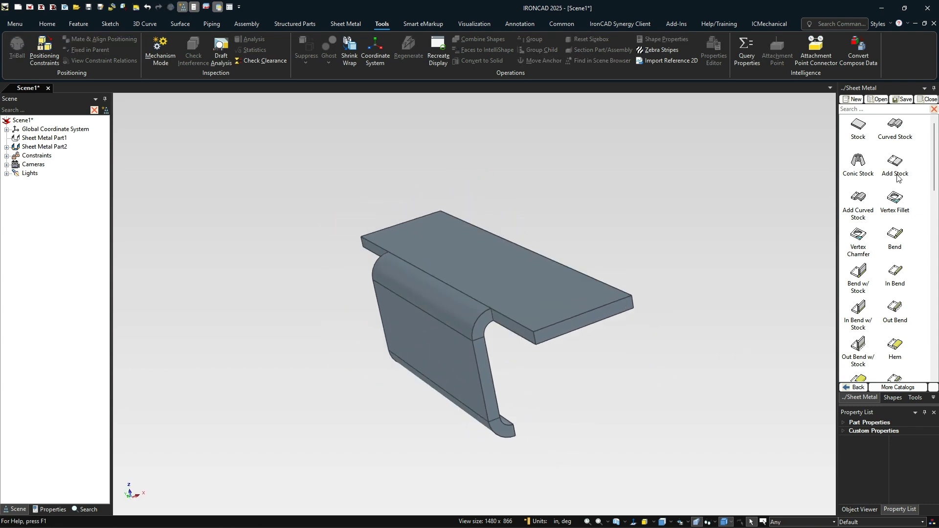
pyautogui.moveTo(893, 165); pyautogui.dragTo(583, 382)
pyautogui.moveTo(515, 420); pyautogui.dragTo(509, 421)
# Edit the lower stock's cross-section and delete all of its existing sketch geometry.
pyautogui.rightClick(531, 402)
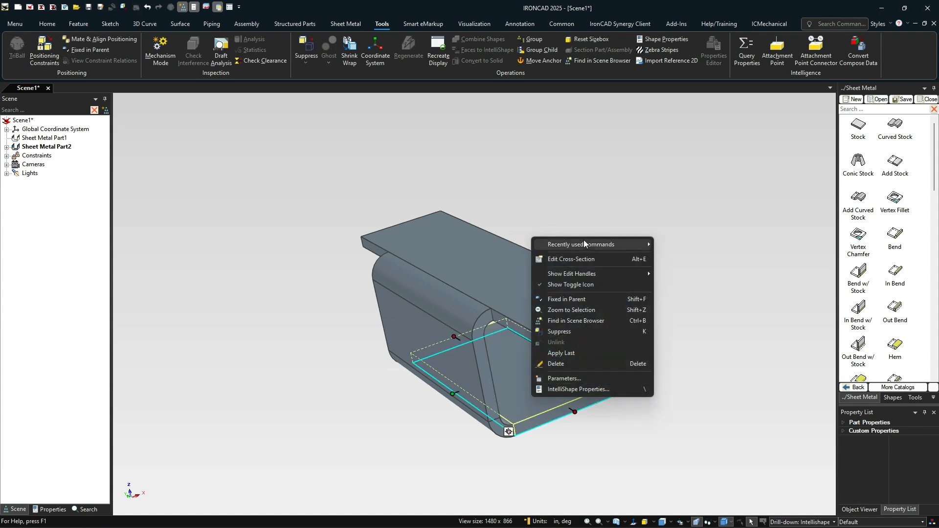
pyautogui.click(574, 259)
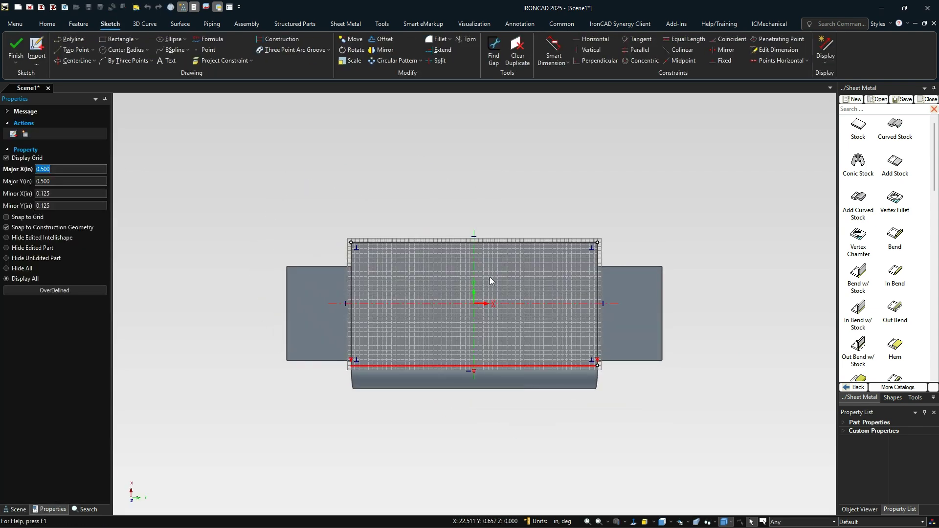
pyautogui.moveTo(323, 198)
pyautogui.mouseDown()
pyautogui.moveTo(440, 373)
pyautogui.moveTo(606, 390)
pyautogui.moveTo(592, 373)
pyautogui.mouseUp()
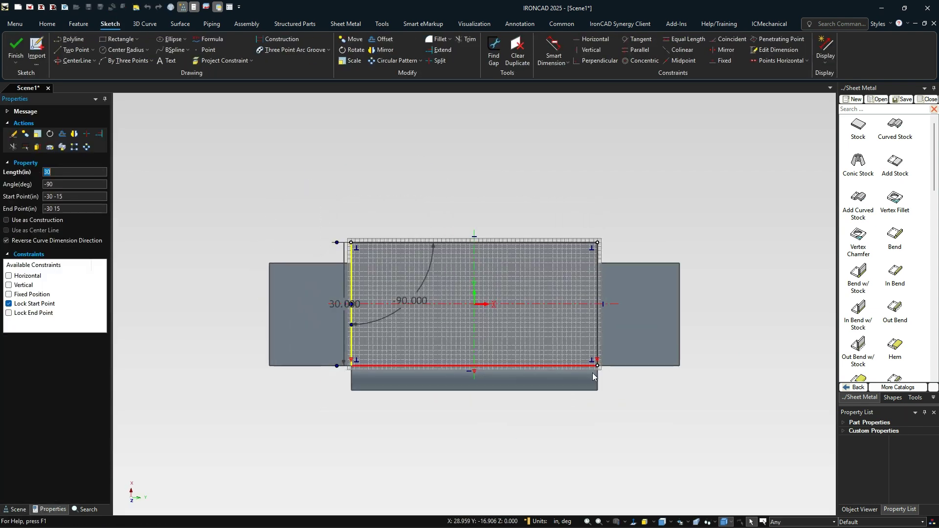
pyautogui.click(641, 390)
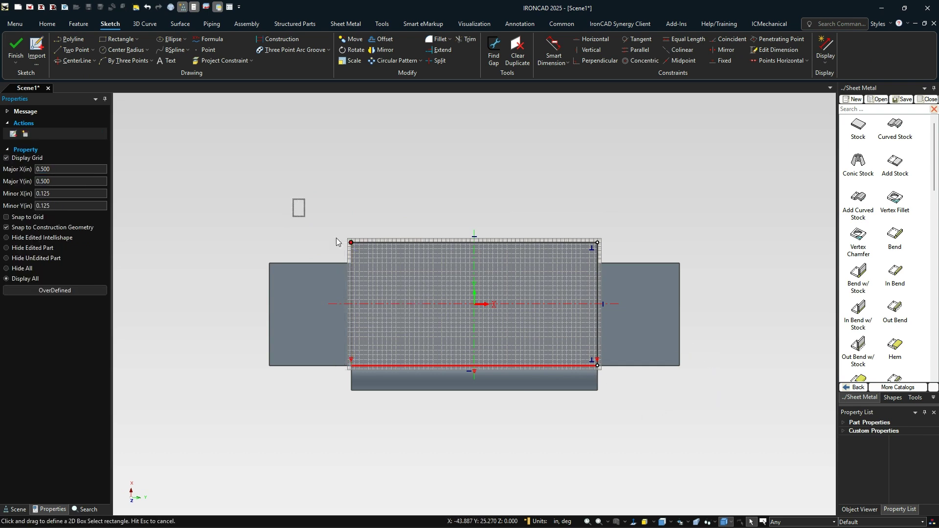
pyautogui.moveTo(292, 198); pyautogui.dragTo(699, 415)
pyautogui.click(700, 414)
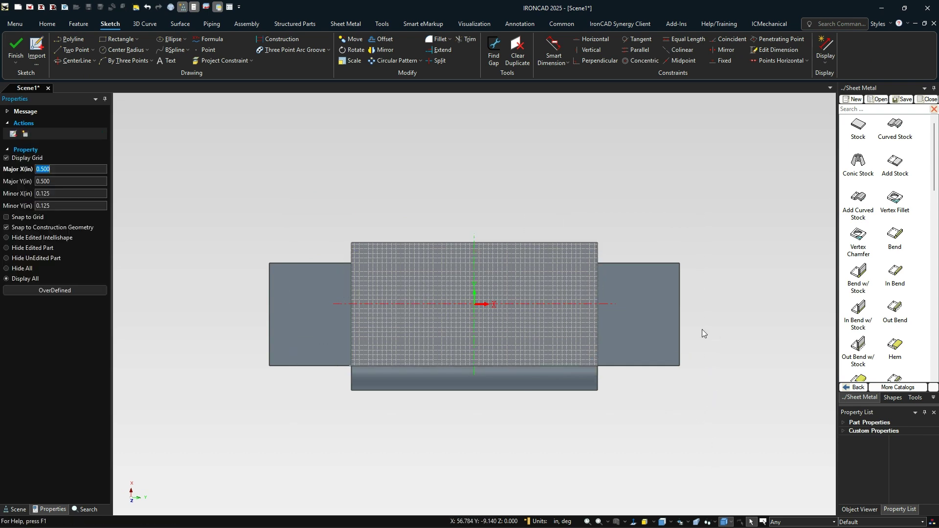
# Project the upper stock's outline into the lower stock's cross-section with Project Constraint and finish the sketch.
pyautogui.click(215, 61)
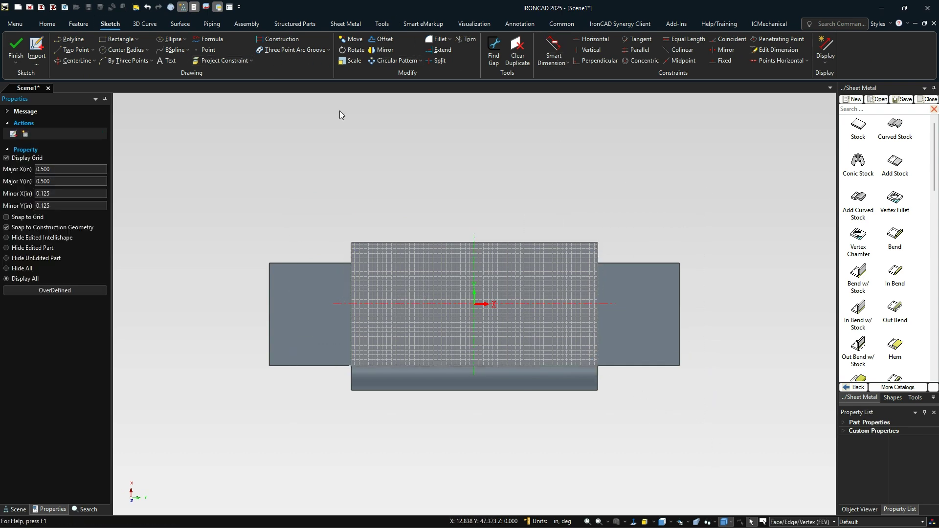
pyautogui.click(654, 339)
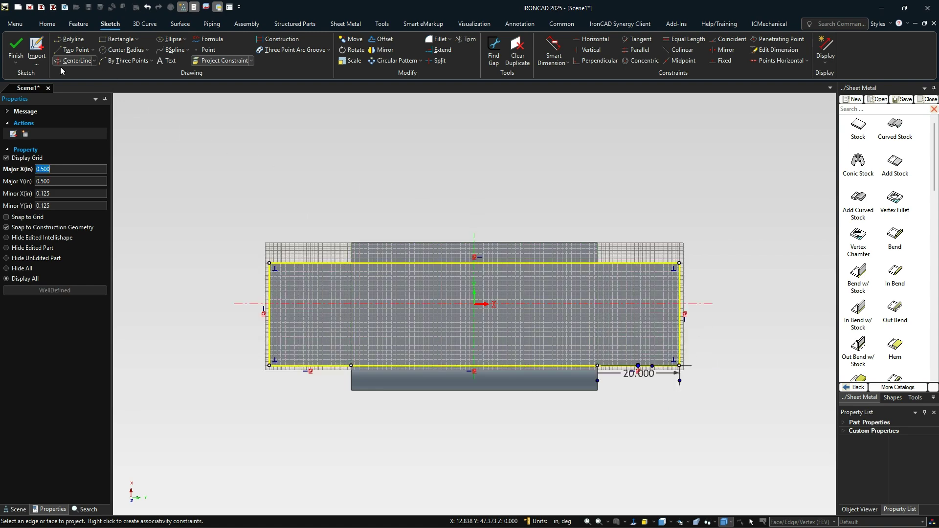
pyautogui.click(16, 49)
pyautogui.click(713, 370)
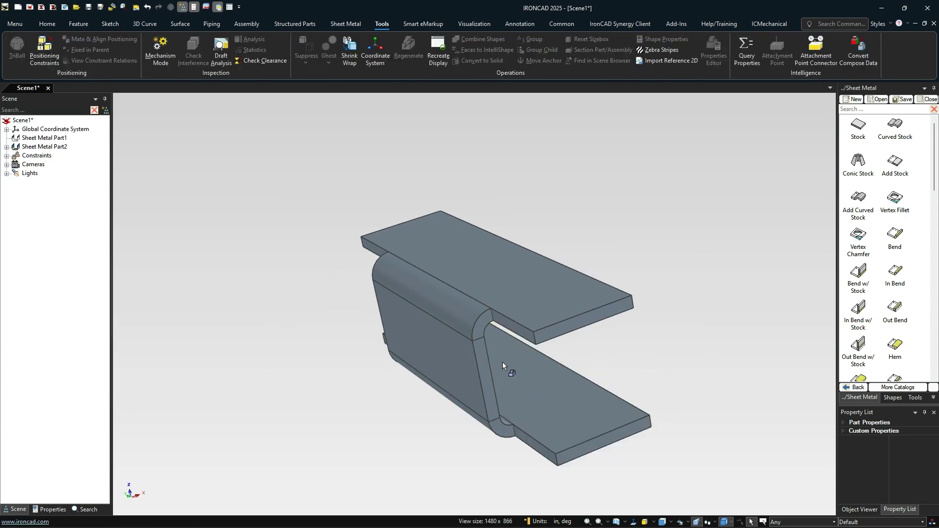
# Return to the Starter shape catalog.
pyautogui.moveTo(503, 362); pyautogui.dragTo(473, 336, button='middle')
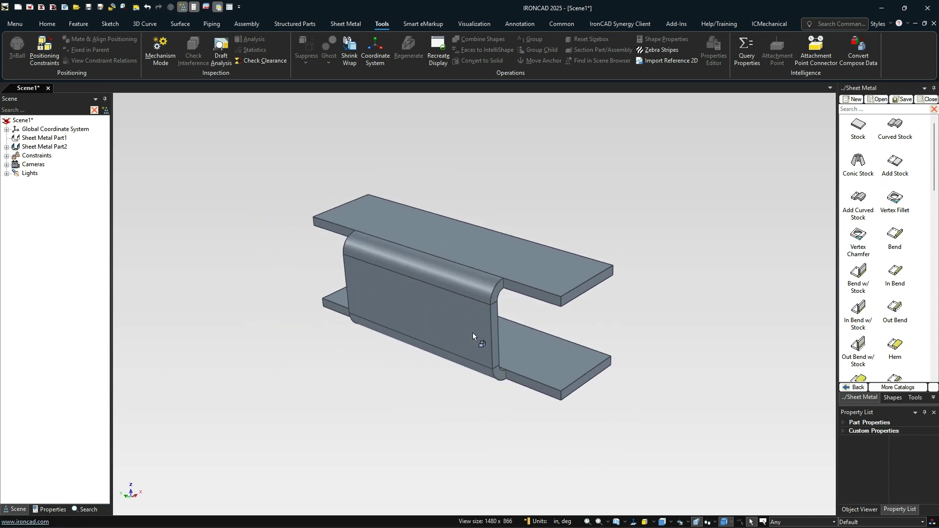
pyautogui.click(853, 389)
pyautogui.moveTo(897, 167); pyautogui.dragTo(593, 283)
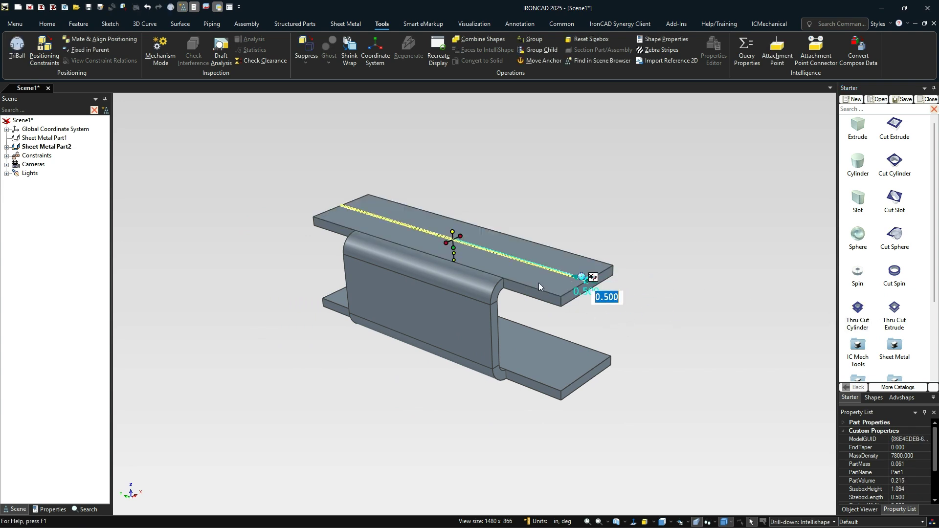
pyautogui.click(594, 298)
pyautogui.moveTo(594, 298); pyautogui.dragTo(519, 333, button='middle')
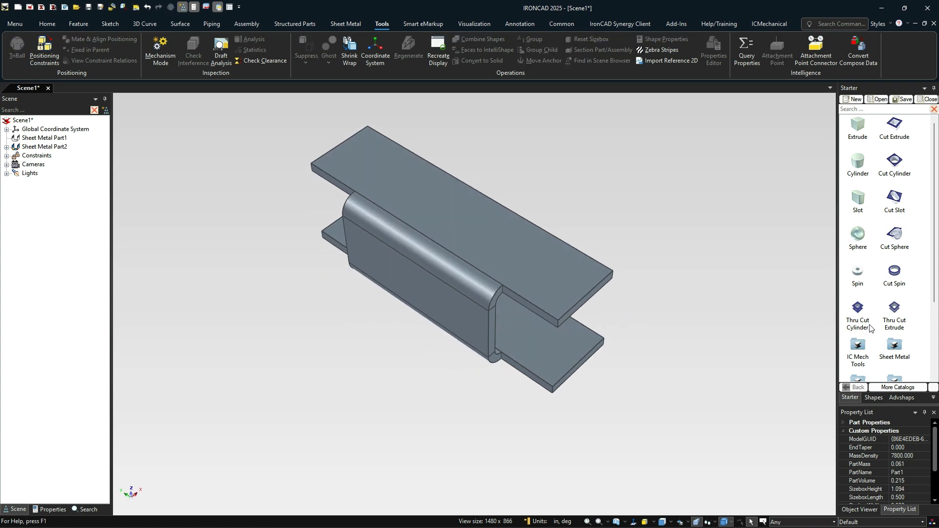
# Place a Thru Cut Cylinder at the upper stock's short end, set its diameter to 10, and slide it inward through both stocks.
pyautogui.moveTo(859, 313); pyautogui.dragTo(587, 301)
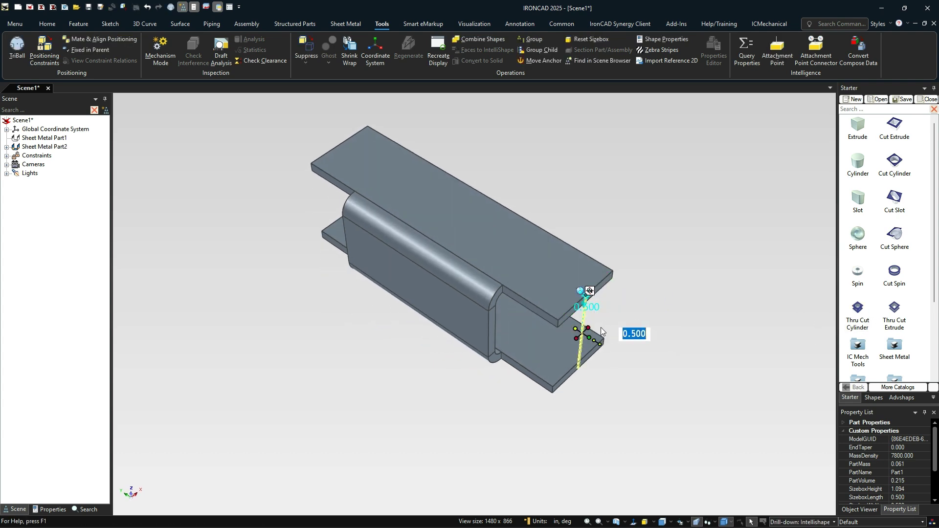
pyautogui.write('10')
pyautogui.press('Return')
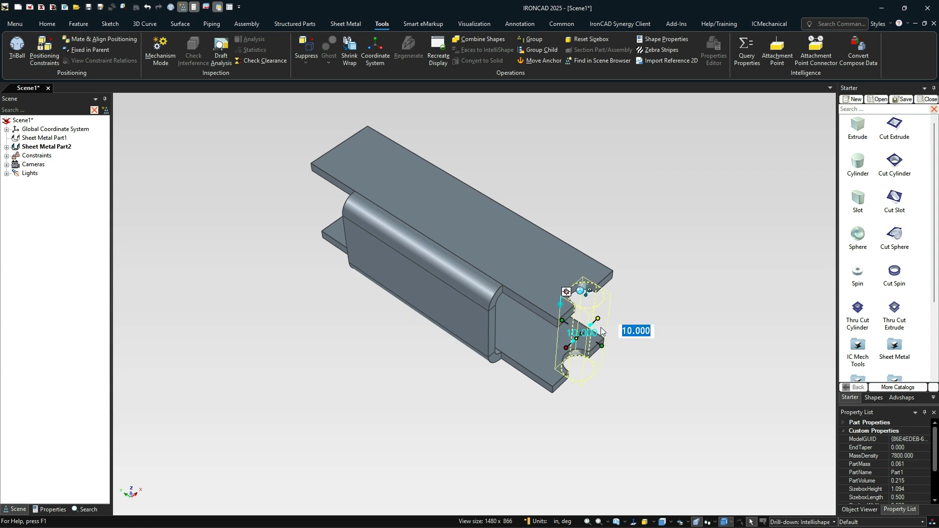
pyautogui.press('F10')
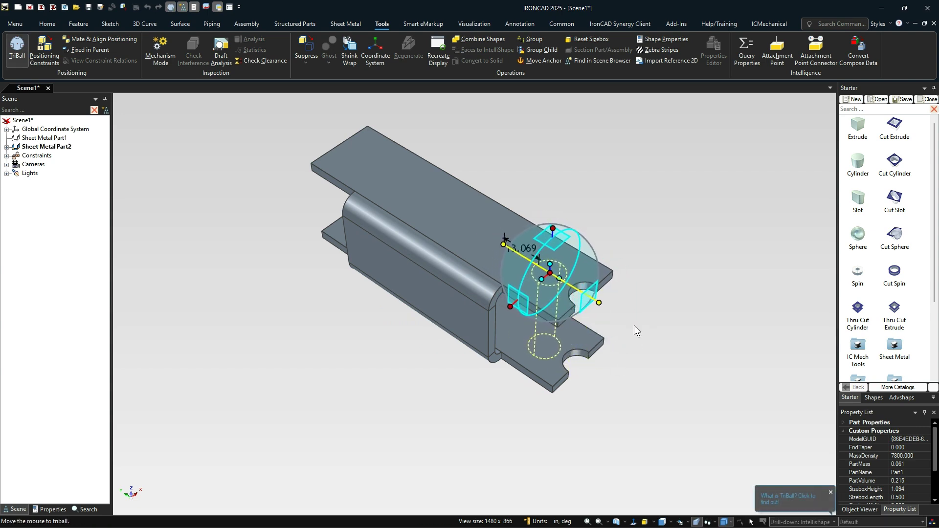
pyautogui.press('F10')
pyautogui.scroll(4, 559, 248)
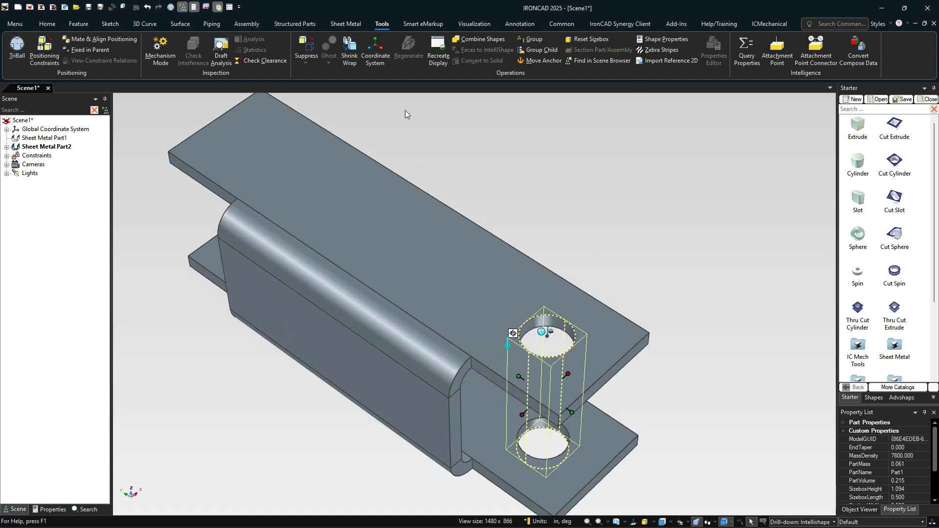
# Add a Smart Dimension from the cylinder cutout's center to the upper stock's short end edge and set it to 10.
pyautogui.click(519, 23)
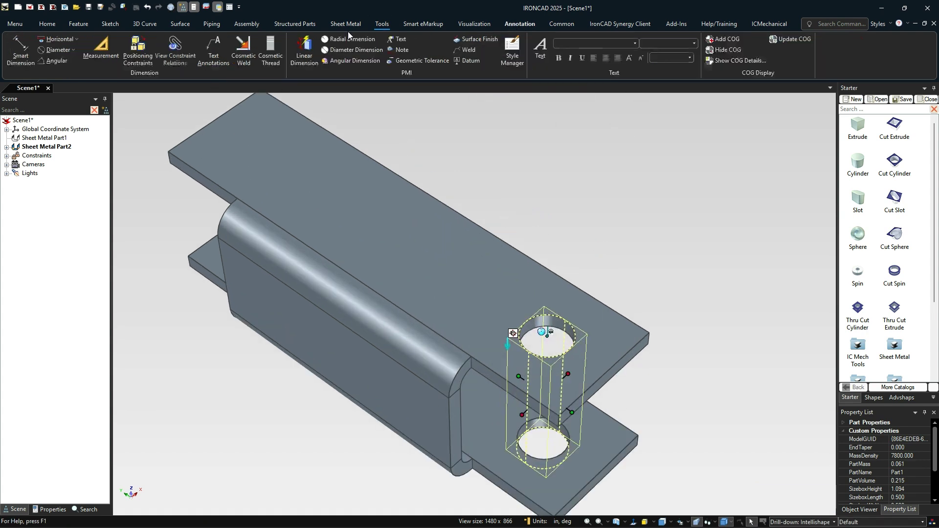
pyautogui.click(21, 50)
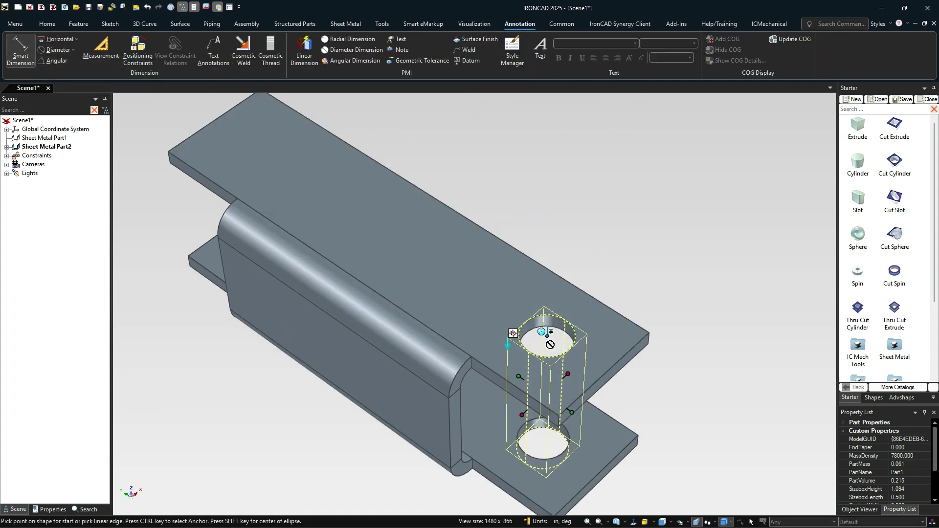
pyautogui.click(575, 339)
pyautogui.scroll(1, 595, 360)
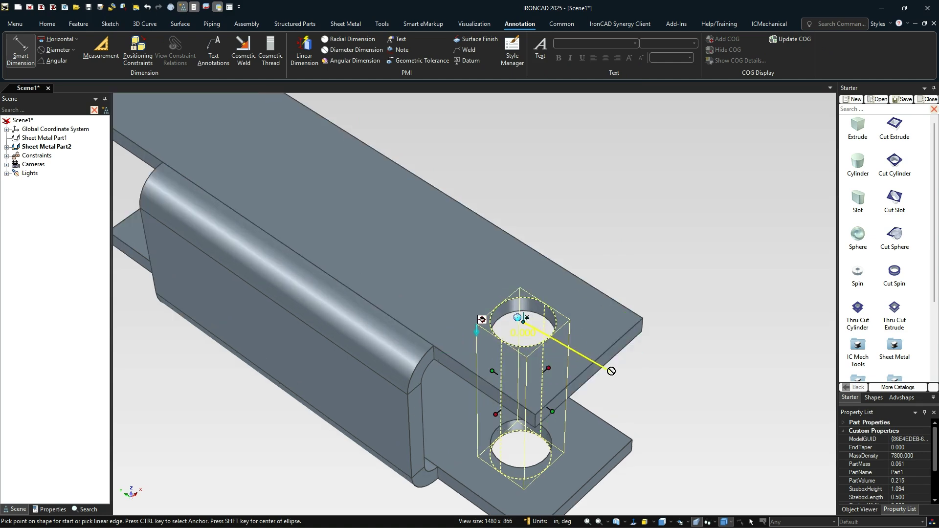
pyautogui.click(563, 346)
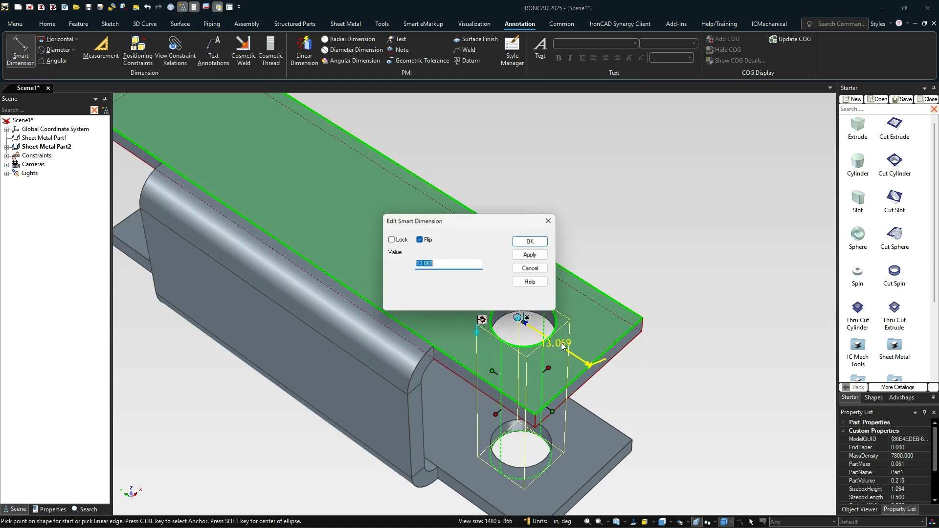
pyautogui.write('10')
pyautogui.press('Return')
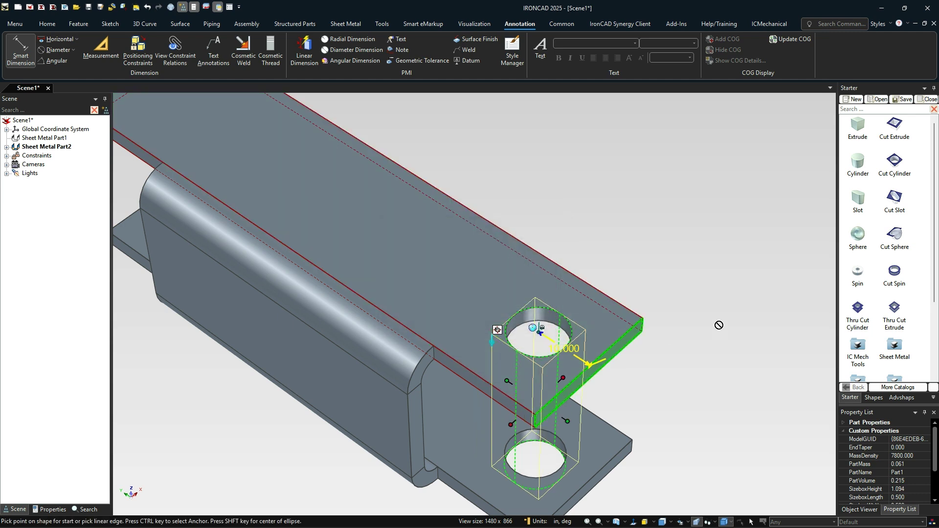
pyautogui.press('Escape')
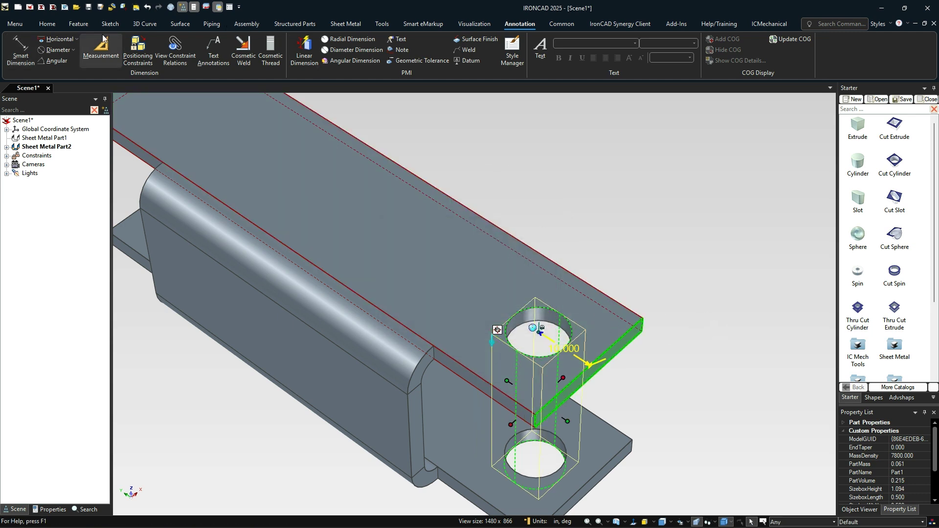
# Mirror the cylinder cutout to the opposite end with Mirror Feature, using the midpoint of the upper stock's long edge as the plane.
pyautogui.click(84, 26)
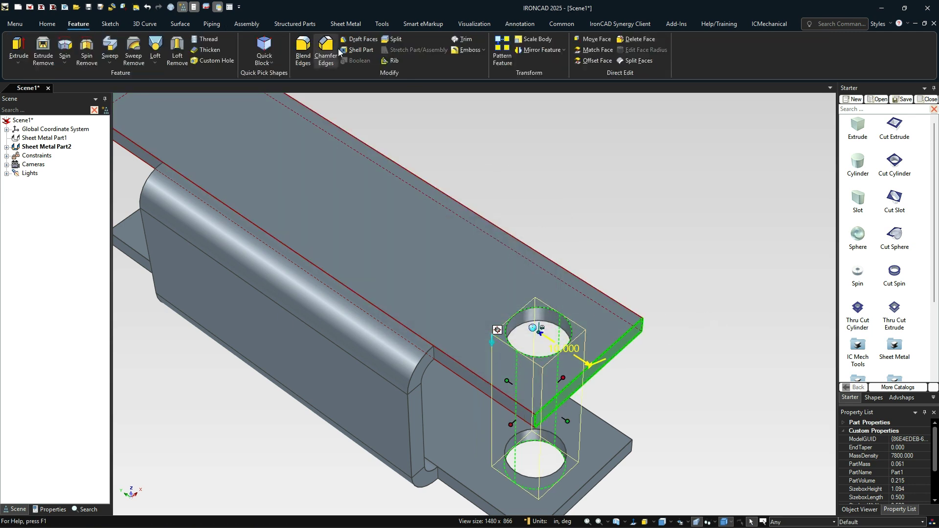
pyautogui.click(542, 50)
pyautogui.click(513, 358)
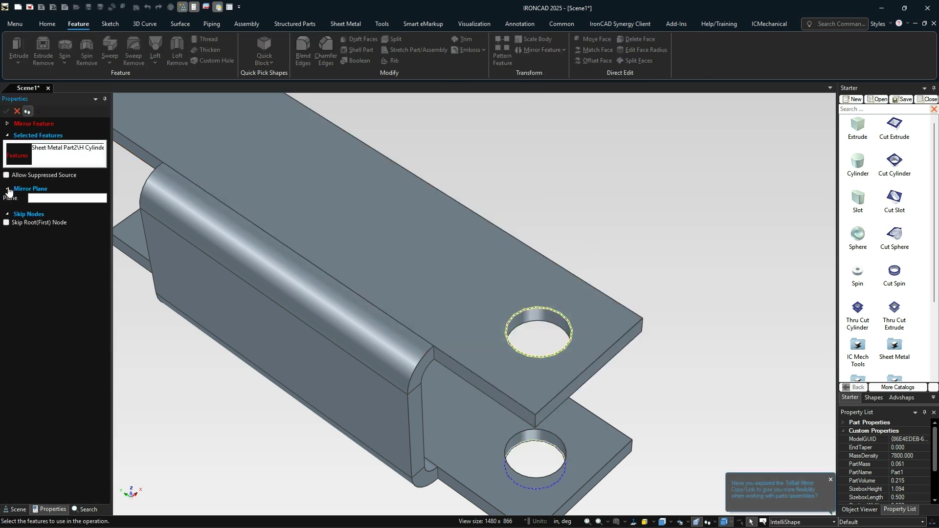
pyautogui.click(34, 197)
pyautogui.scroll(-3, 394, 151)
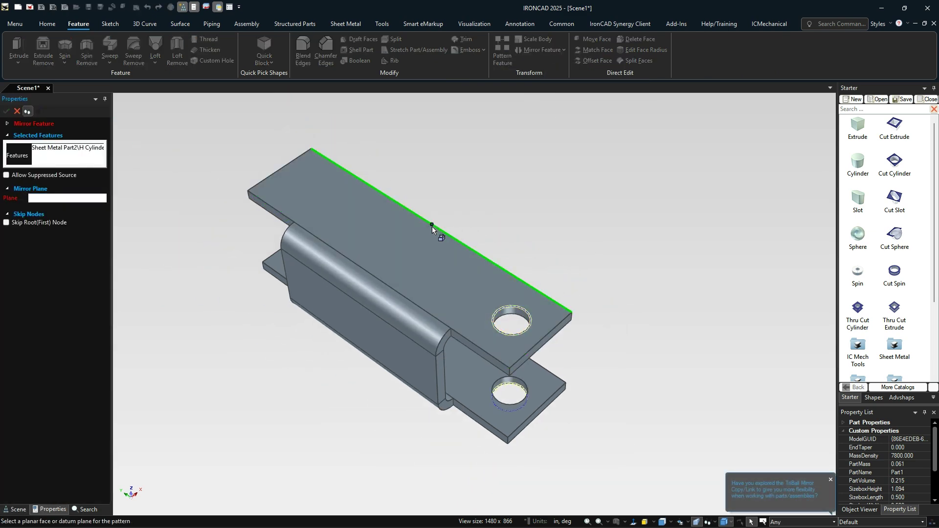
pyautogui.click(431, 224)
pyautogui.click(6, 111)
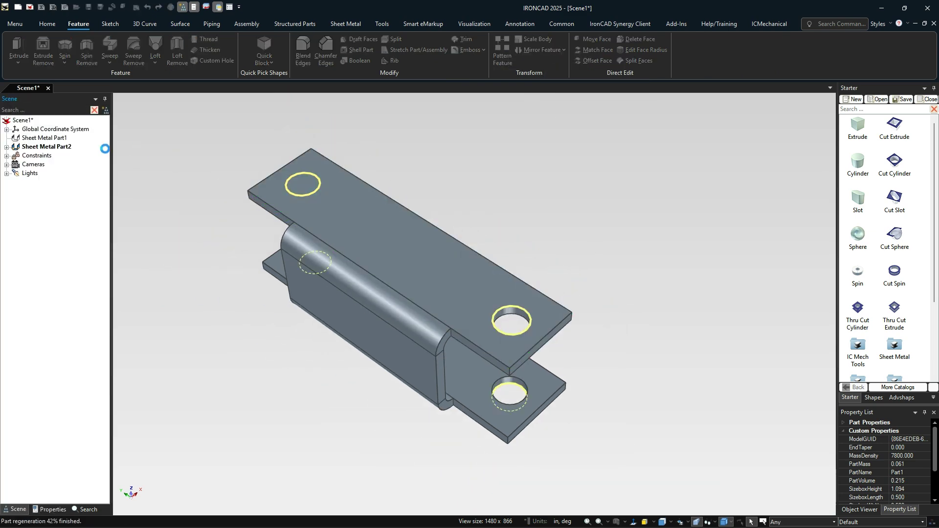
# Set the bracket's LenStock parameter to 150 in its parameter table and view how the cutouts respond.
pyautogui.scroll(3, 522, 416)
pyautogui.scroll(-4, 415, 382)
pyautogui.moveTo(416, 381); pyautogui.dragTo(538, 291, button='middle')
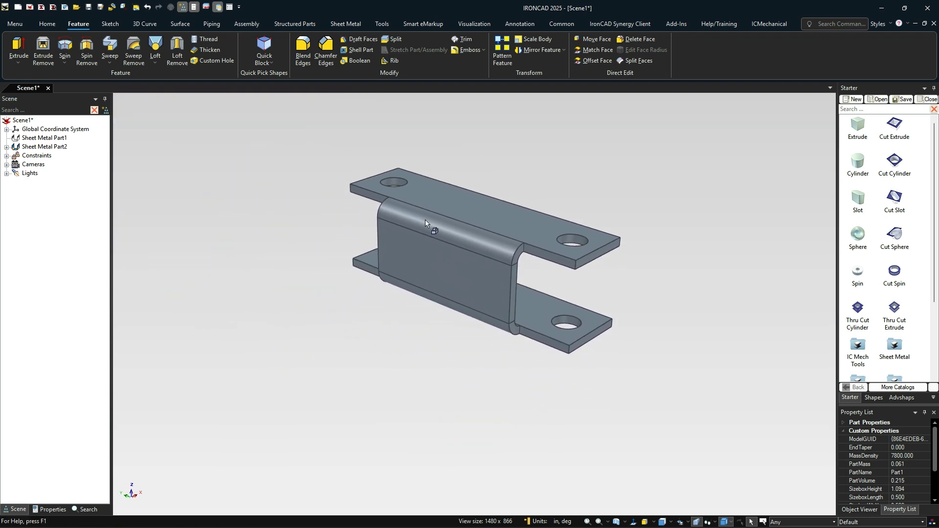
pyautogui.rightClick(501, 209)
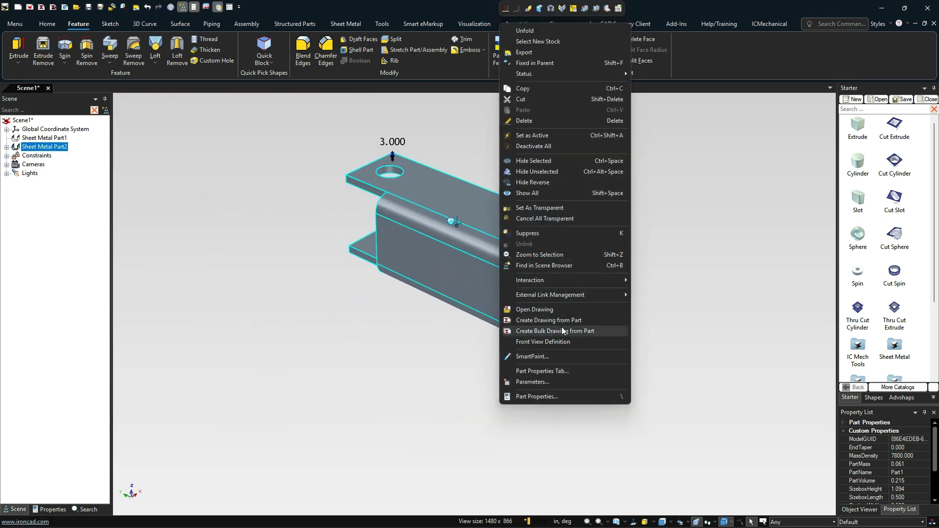
pyautogui.click(562, 373)
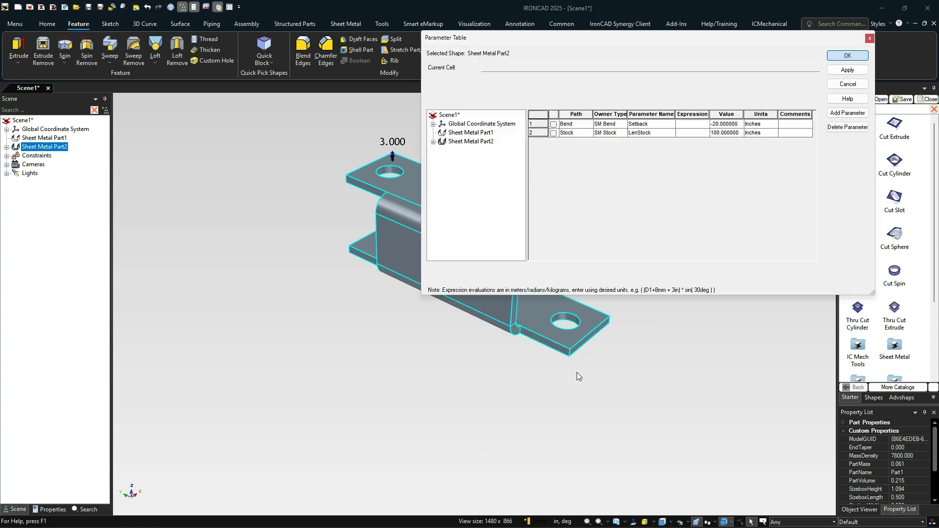
pyautogui.click(737, 132)
pyautogui.write('150')
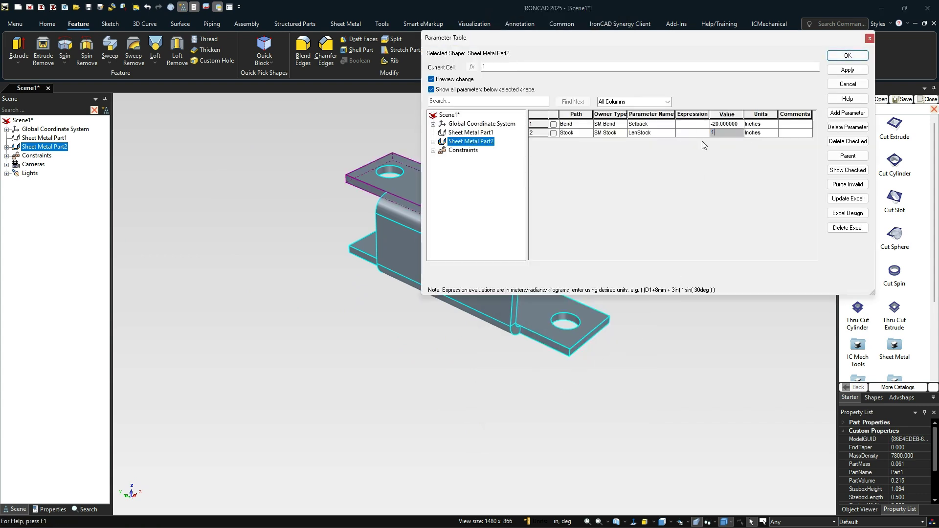
pyautogui.click(843, 70)
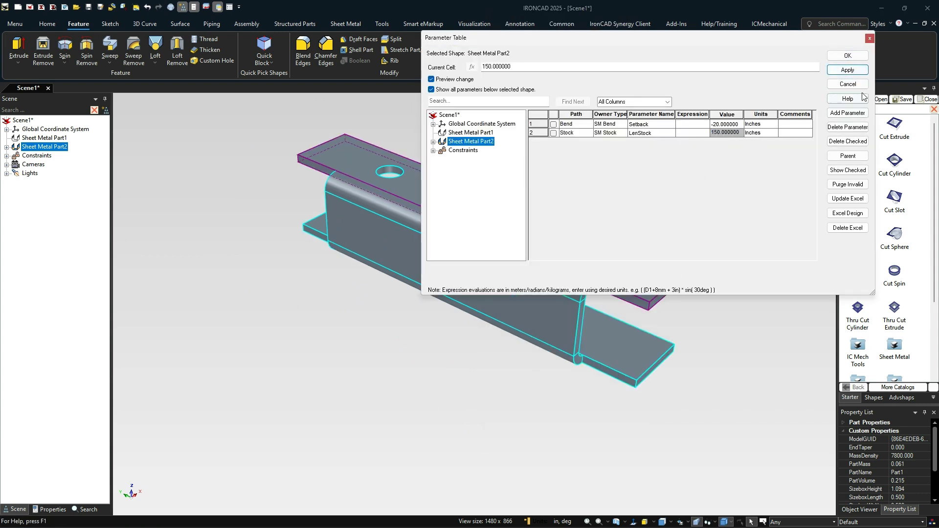
pyautogui.moveTo(700, 38); pyautogui.dragTo(915, 69)
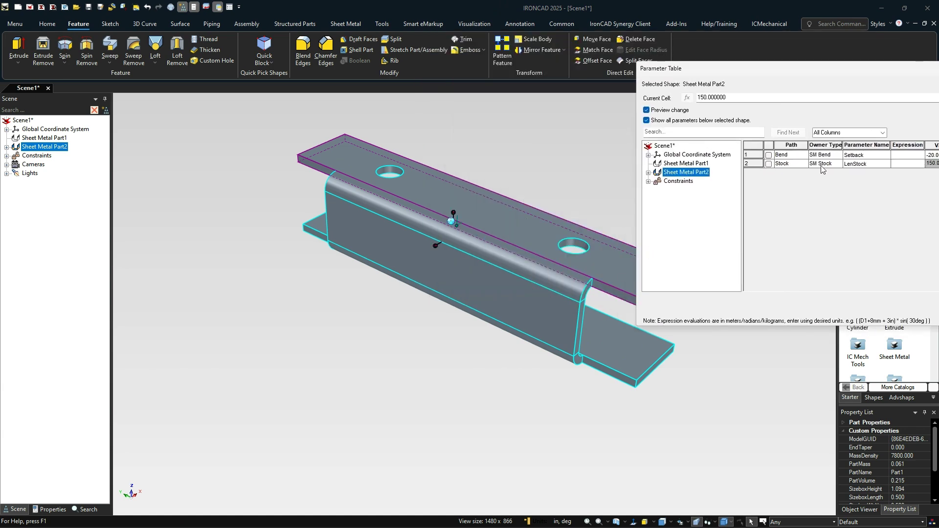
pyautogui.moveTo(829, 68); pyautogui.dragTo(653, 65)
pyautogui.click(897, 88)
# Set the cutout's Smart Dimension to the stock's end to 10 and lock it.
pyautogui.moveTo(895, 164); pyautogui.dragTo(582, 247)
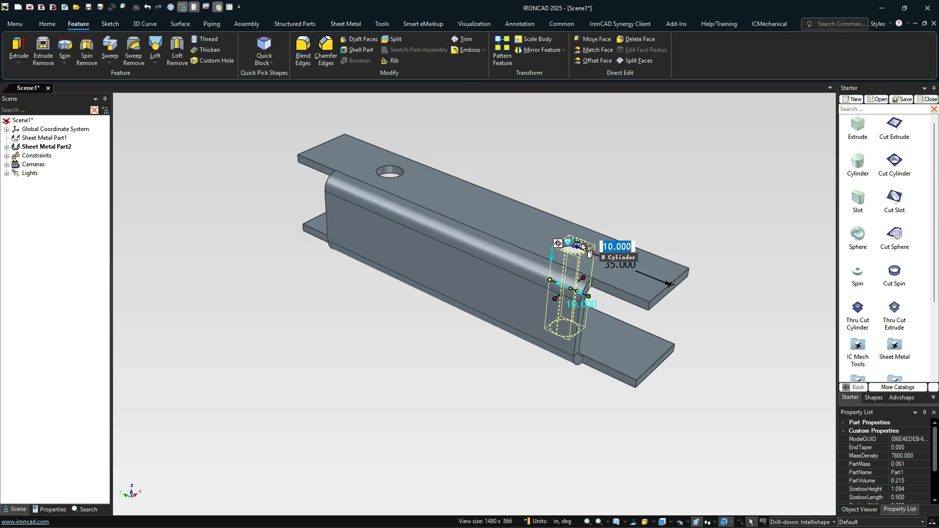
pyautogui.click(624, 268)
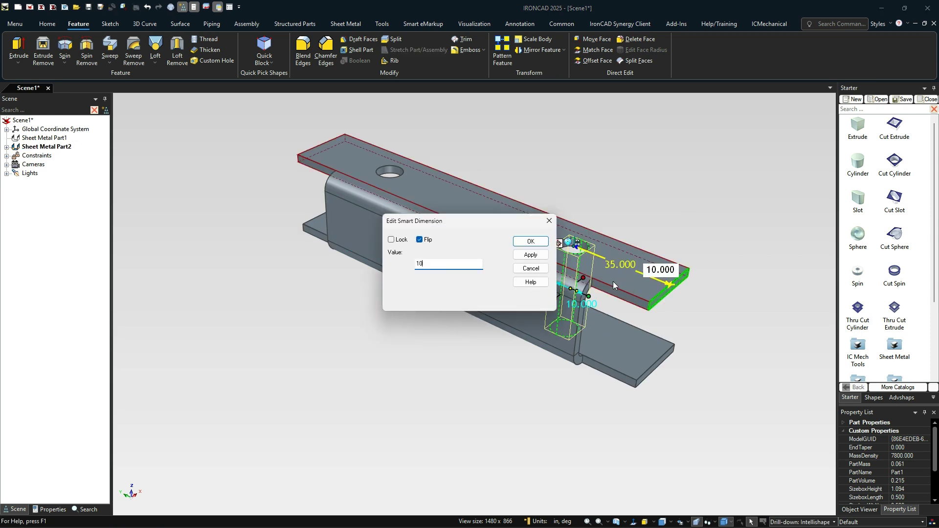
pyautogui.click(391, 240)
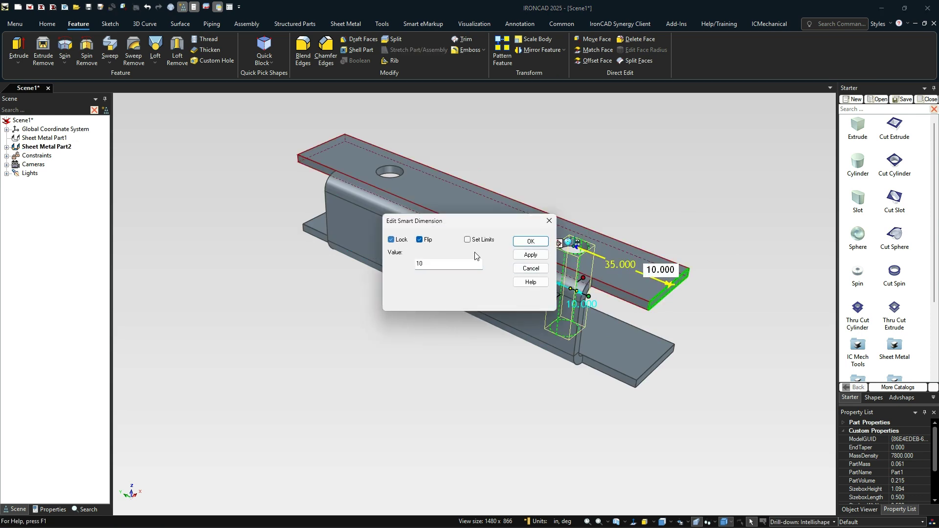
pyautogui.click(532, 255)
pyautogui.click(531, 241)
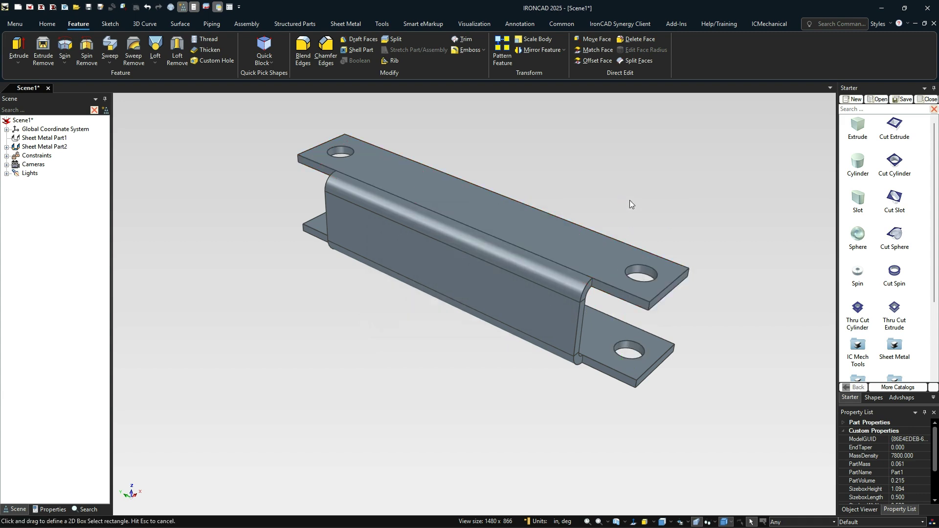
# Test the bracket's LenStock parameter at 100, and set it to 200 in the parameter table.
pyautogui.click(571, 255)
pyautogui.rightClick(571, 255)
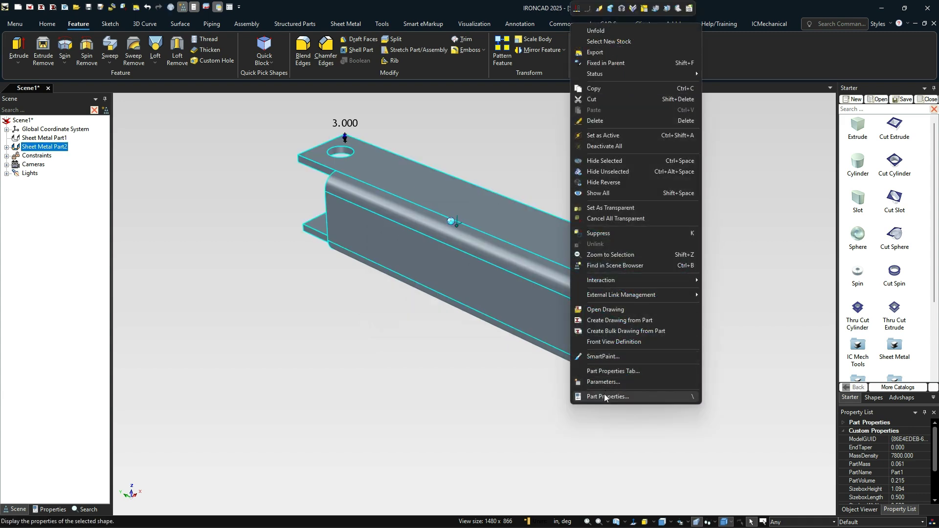
pyautogui.click(609, 384)
pyautogui.click(768, 171)
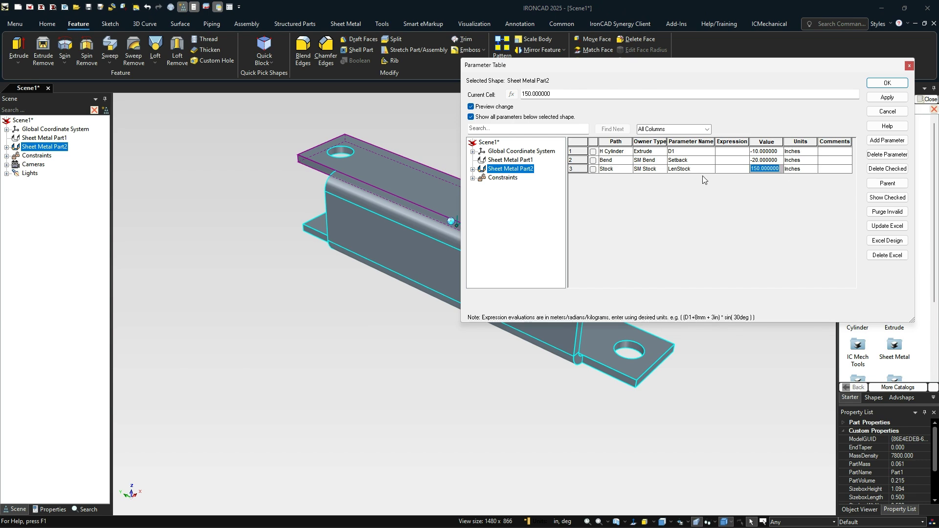
pyautogui.write('100')
pyautogui.click(887, 97)
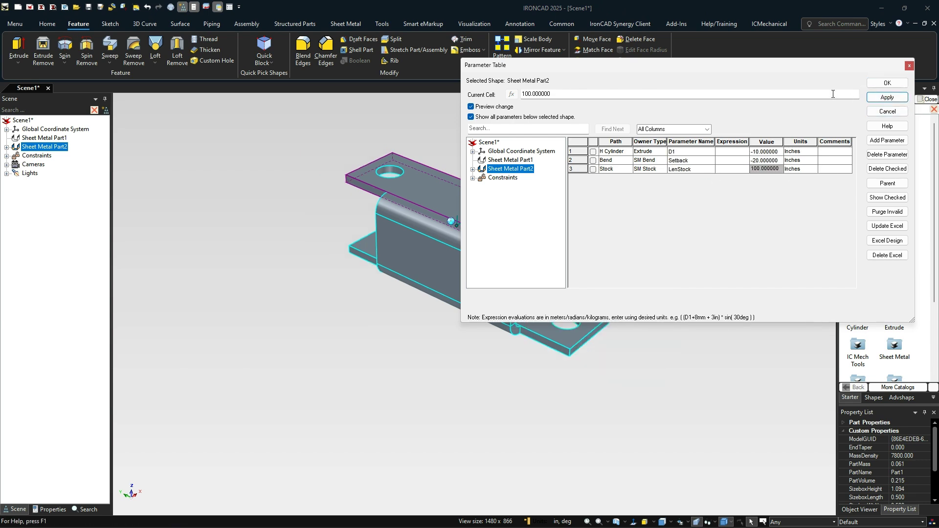
pyautogui.doubleClick(779, 170)
pyautogui.write('200')
pyautogui.click(881, 99)
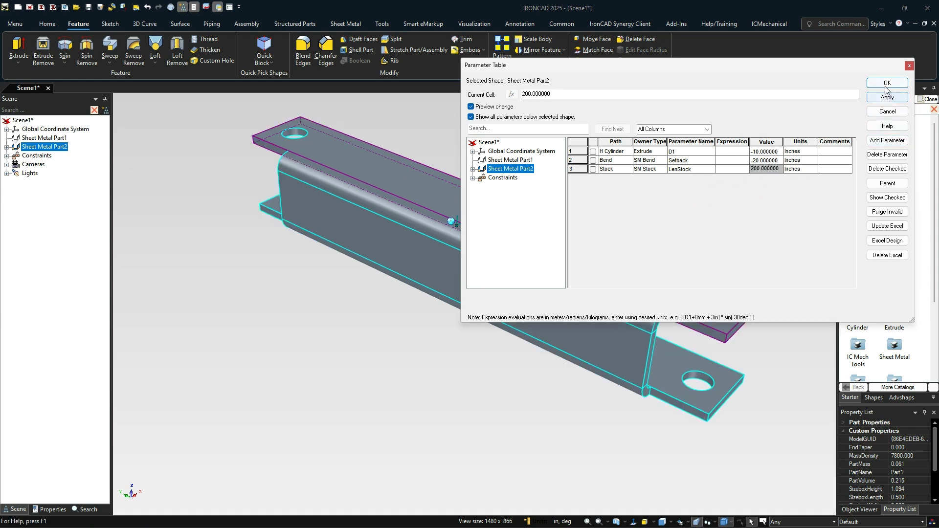
# Set the bend's Setback parameter to -30 and close the parameter table.
pyautogui.click(766, 160)
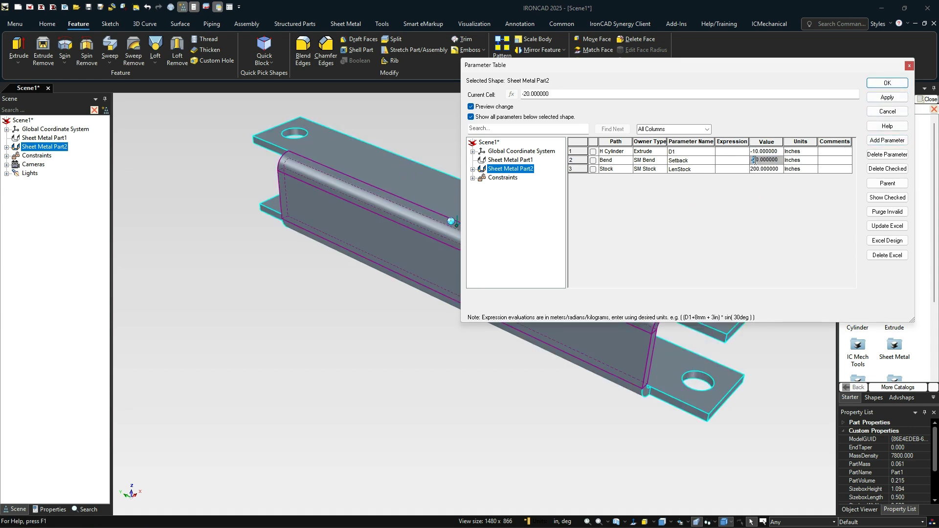
pyautogui.click(881, 99)
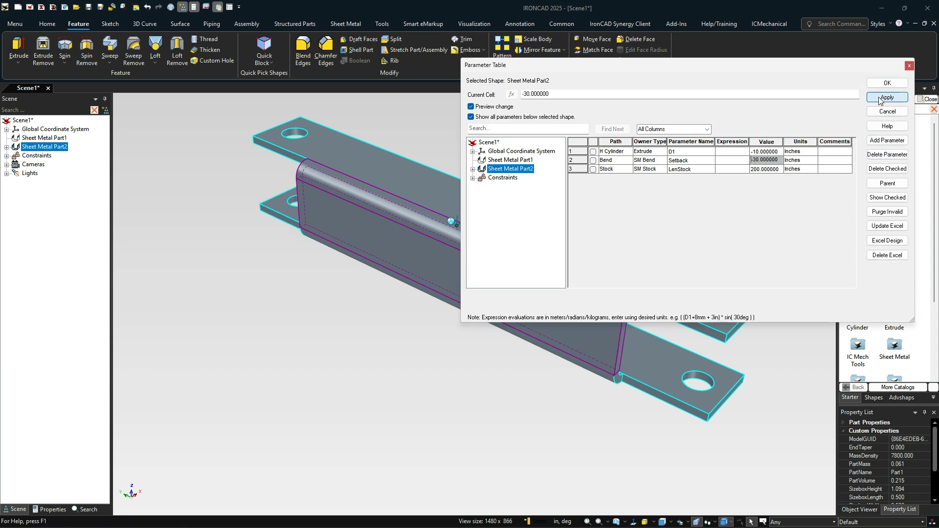
pyautogui.click(888, 83)
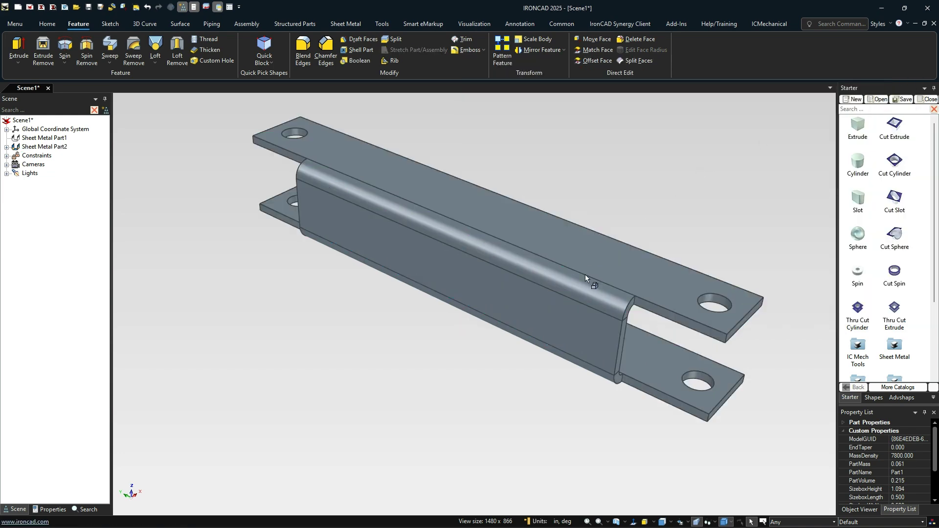
pyautogui.moveTo(696, 280); pyautogui.dragTo(675, 286, button='right')
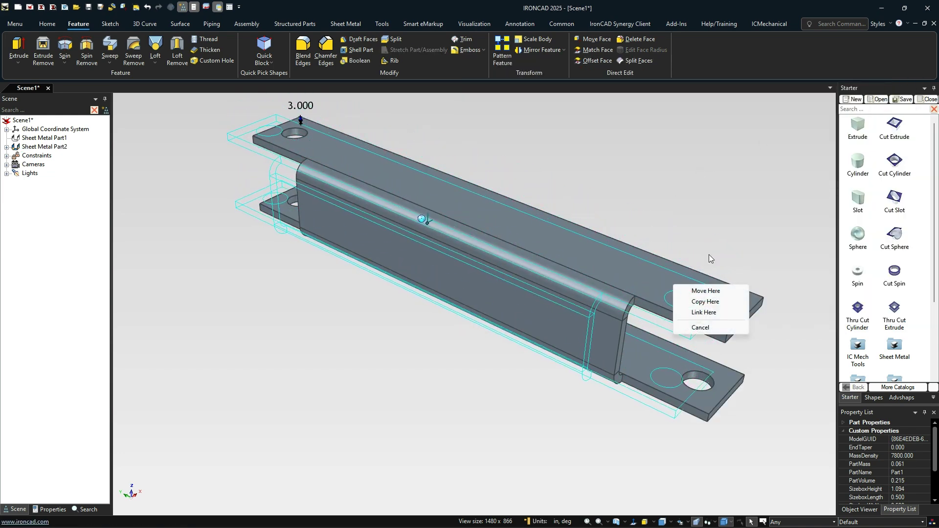
# Cancel the pending part move and check the Associate To Attached Edge End option on the bend's end handle.
pyautogui.click(701, 326)
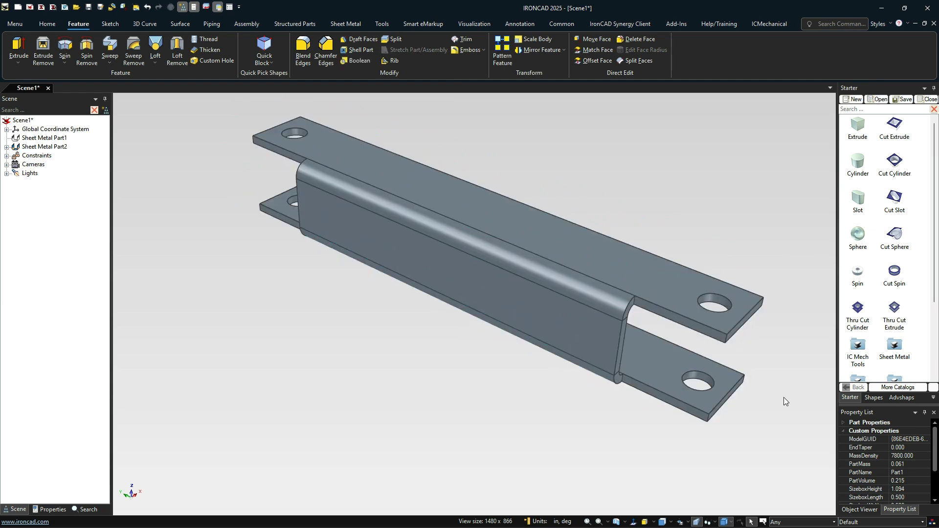
pyautogui.moveTo(784, 398); pyautogui.dragTo(436, 269, button='middle')
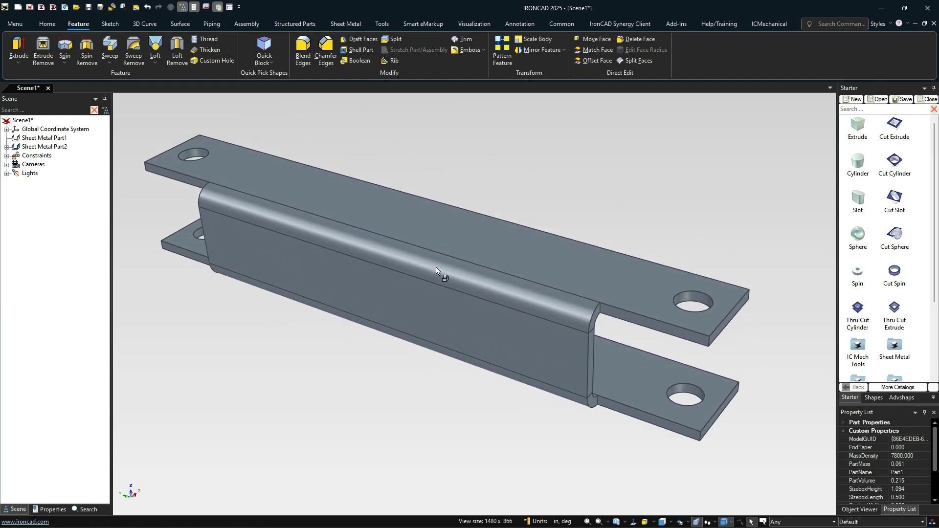
pyautogui.click(389, 266)
pyautogui.click(584, 328)
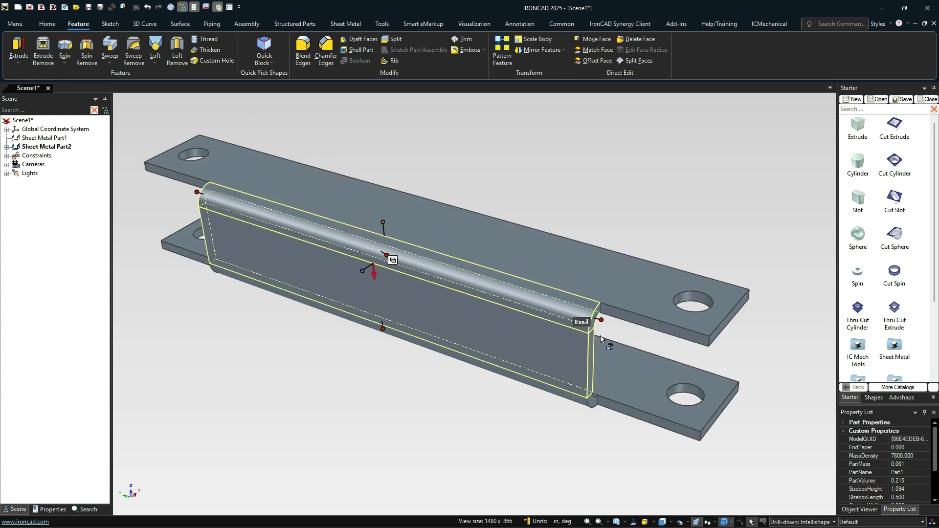
pyautogui.rightClick(601, 321)
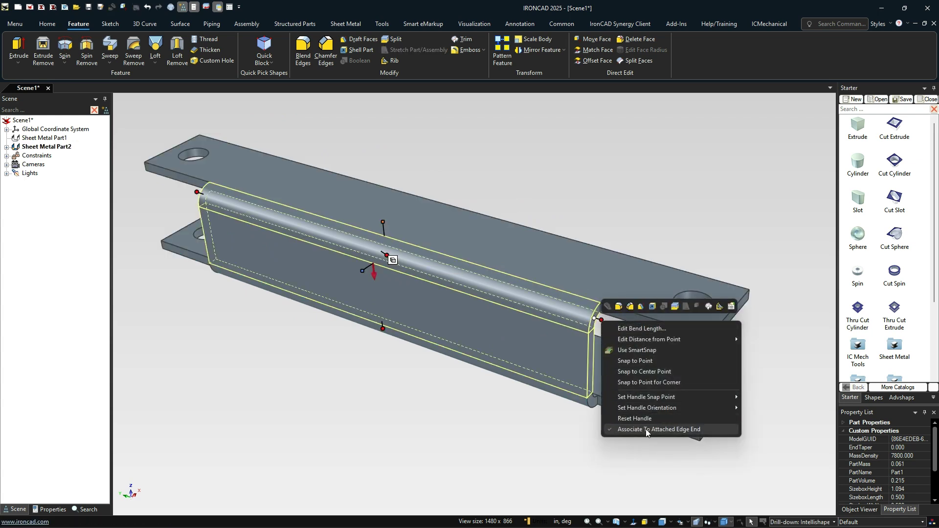
pyautogui.click(561, 448)
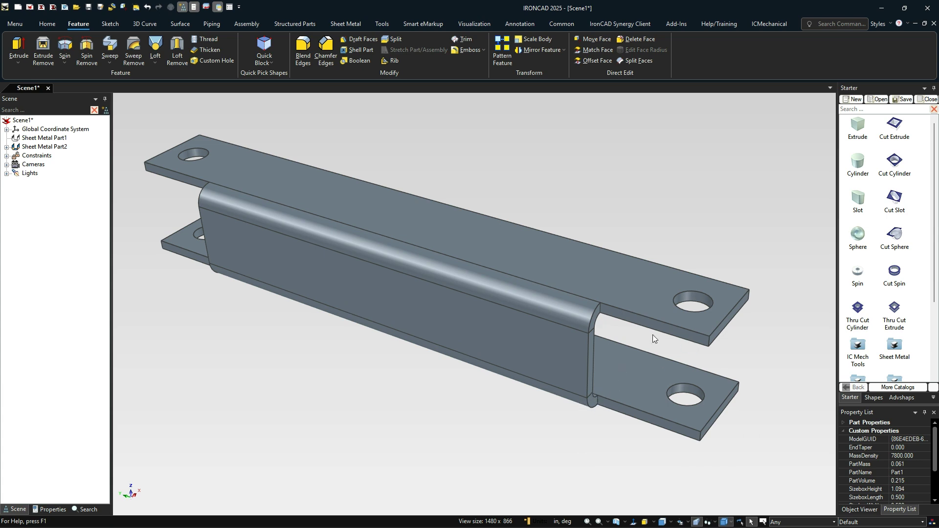
# Apply a Corner Break to the entire sheet metal bracket, using the Blend type with a radius of 5.
pyautogui.click(463, 287)
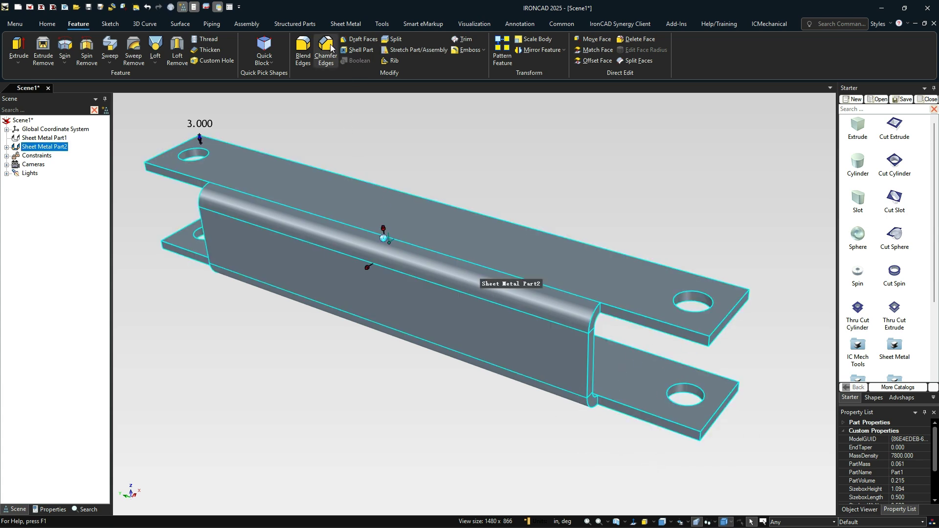
pyautogui.click(345, 25)
pyautogui.click(386, 54)
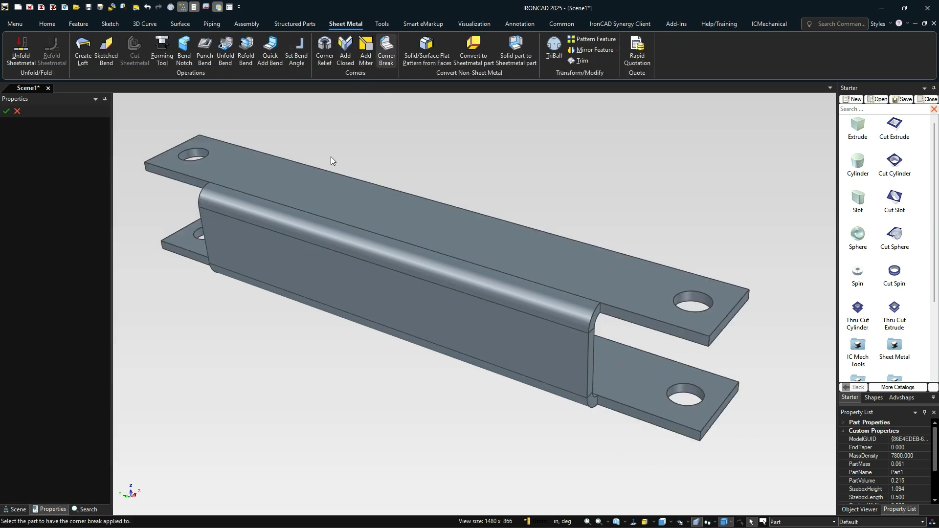
pyautogui.click(342, 219)
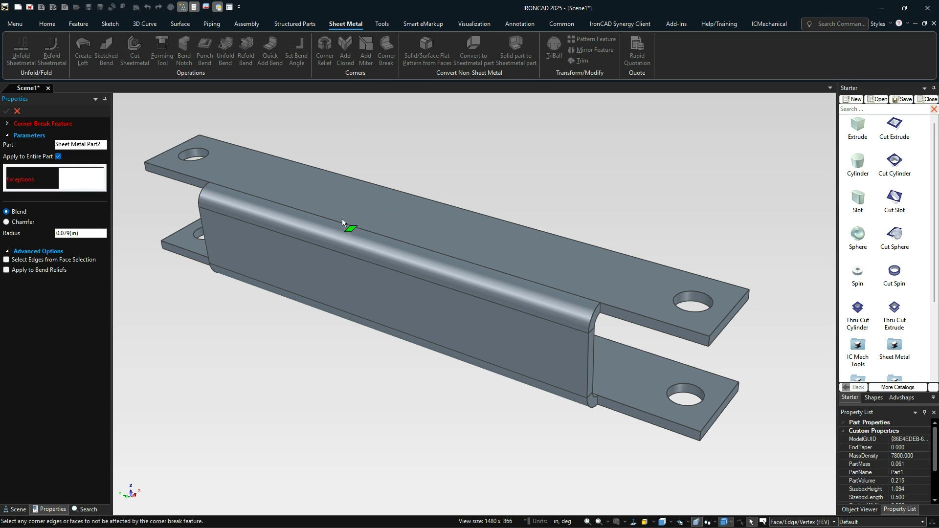
pyautogui.doubleClick(78, 235)
pyautogui.write('5')
pyautogui.click(7, 111)
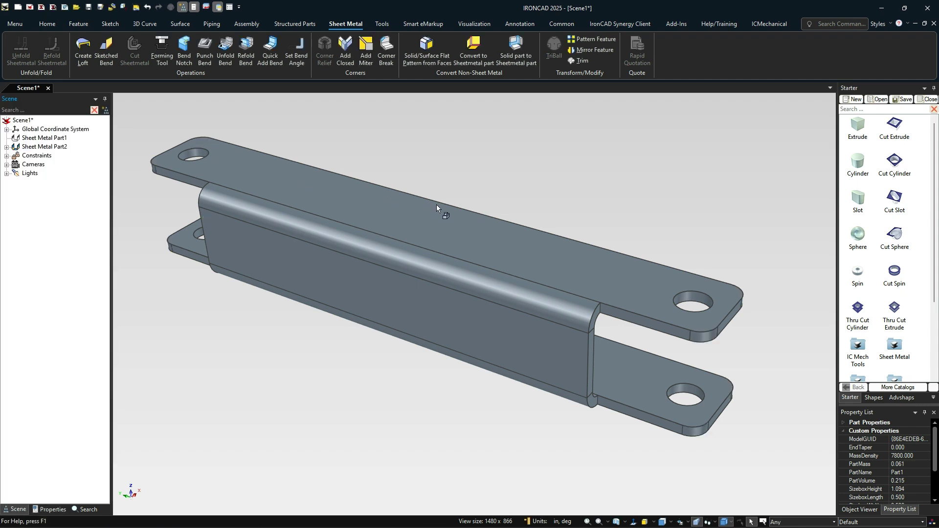